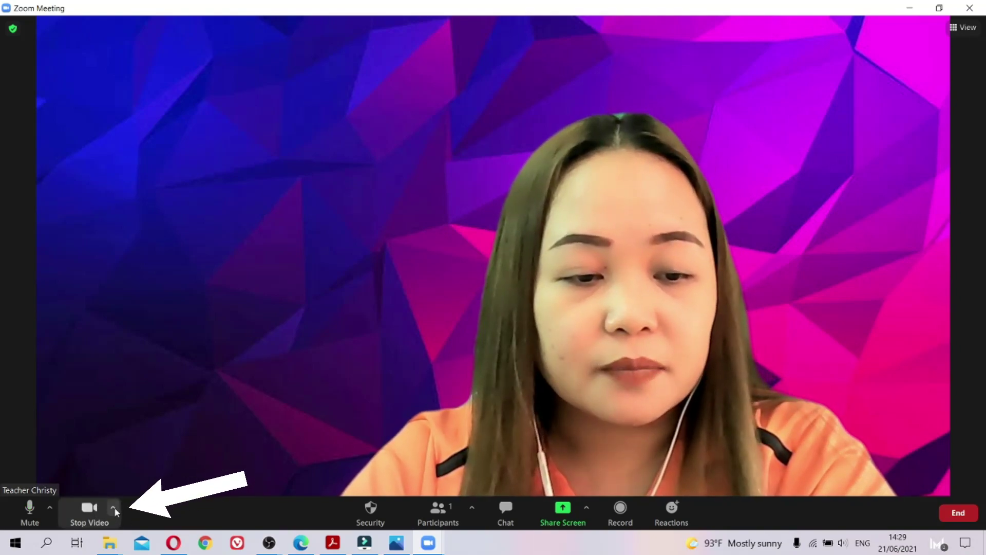
Open the Choose Virtual Background option from the Stop Video caret menu.
left_click(113, 508)
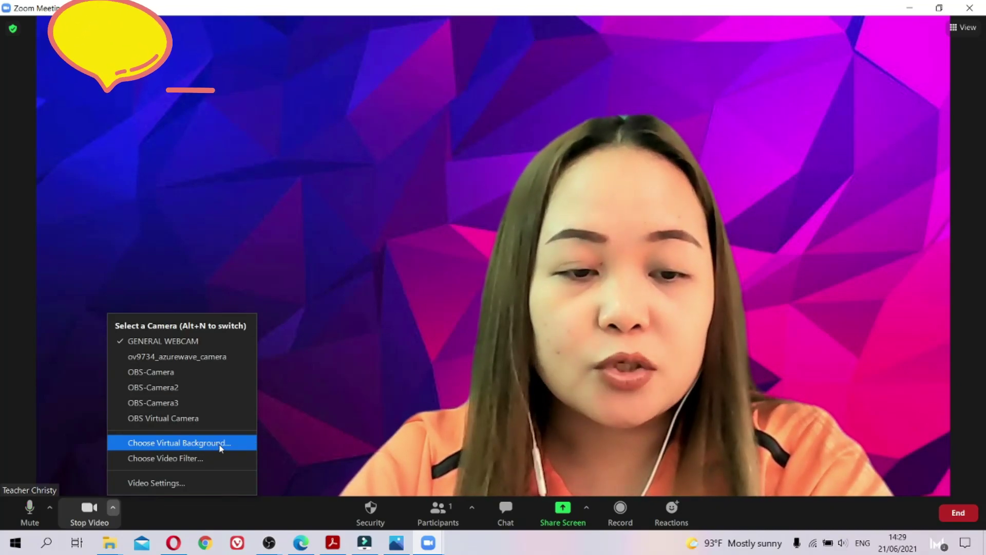
left_click(221, 442)
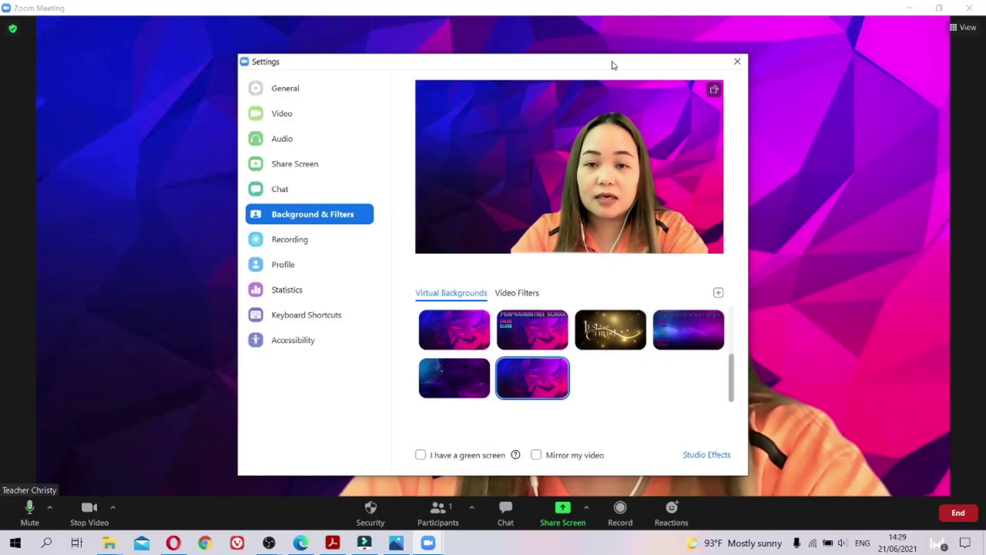
Try Blur, San Francisco, Grass, Earth, Northern Lights and Beach backgrounds, ending on Earth.
left_click_drag(616, 67, 233, 73)
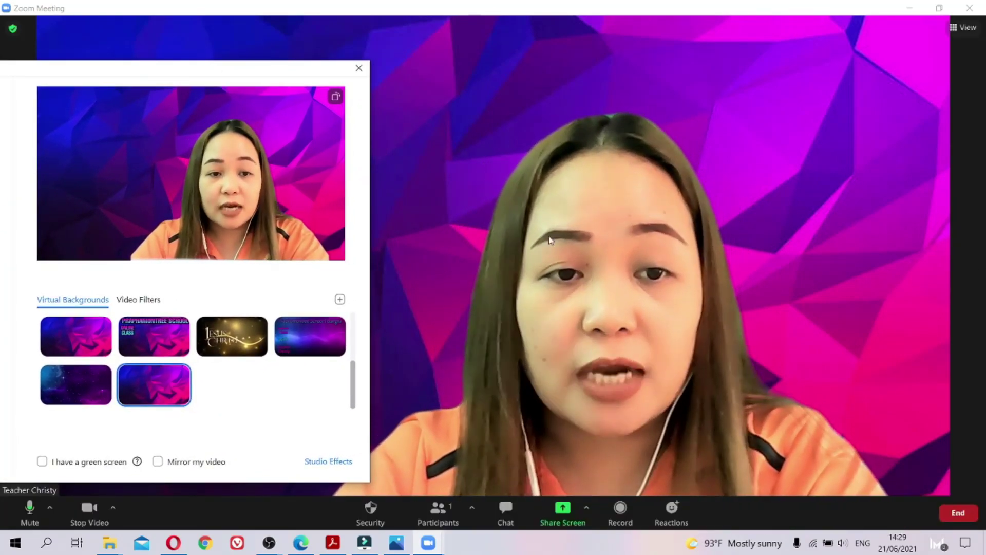
scroll(188, 368, "up", 3)
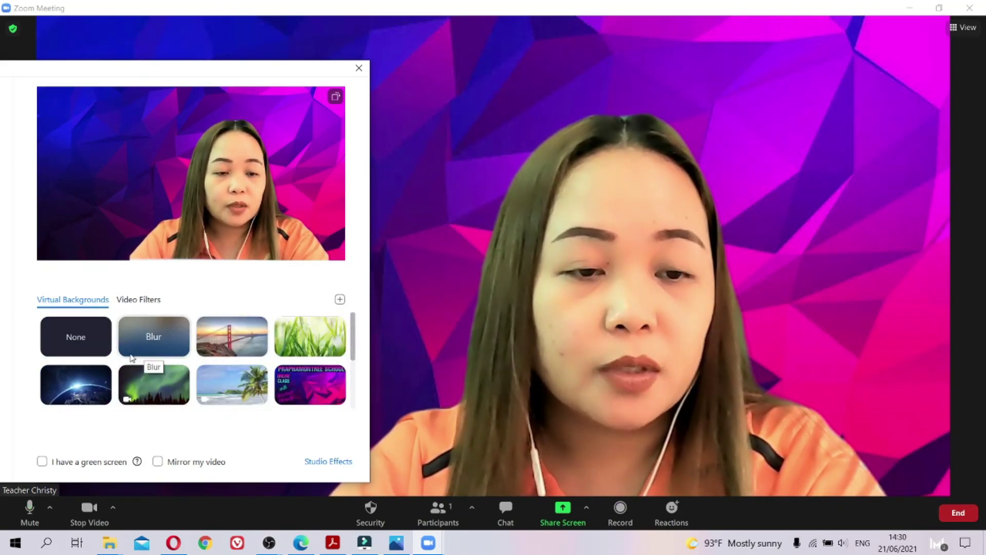
left_click(147, 342)
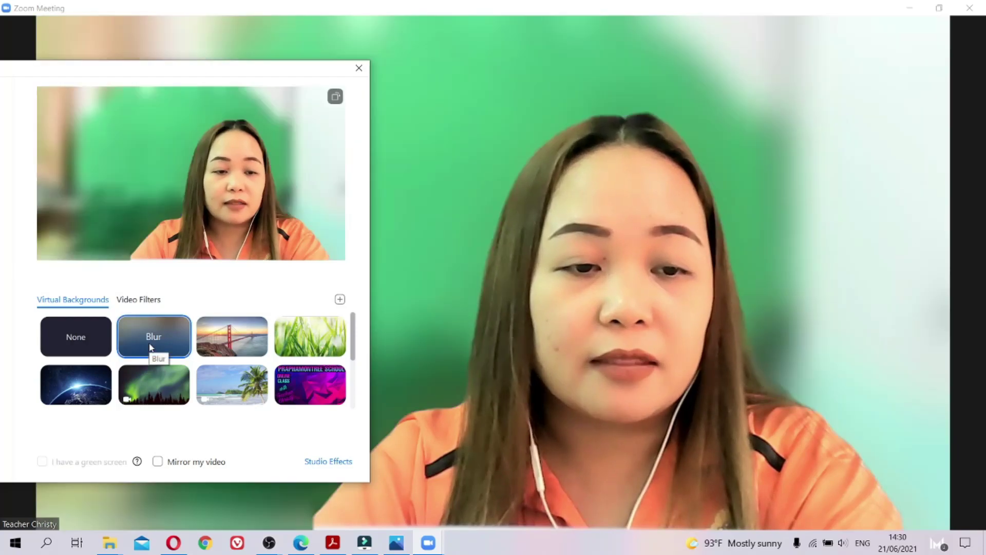
left_click(247, 354)
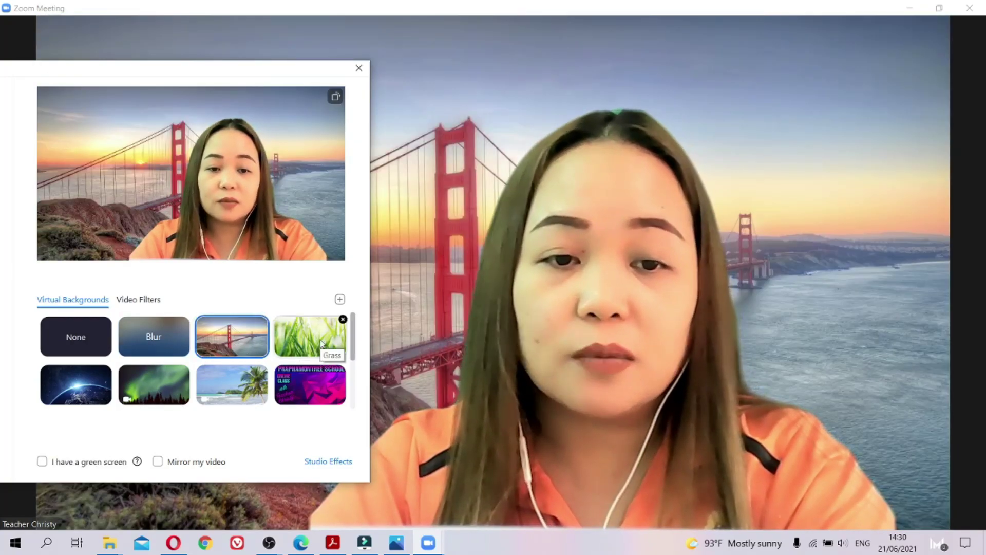
left_click(306, 344)
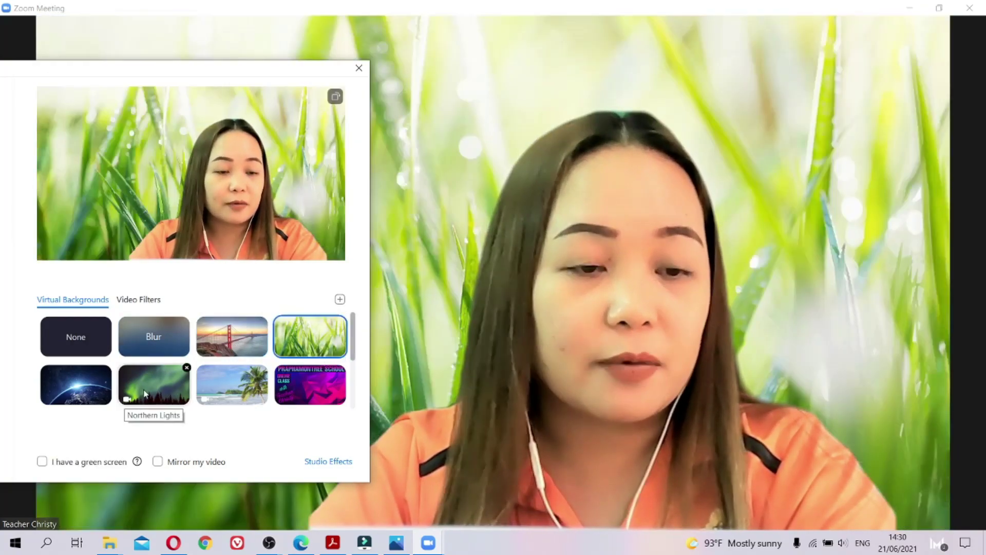
left_click(88, 391)
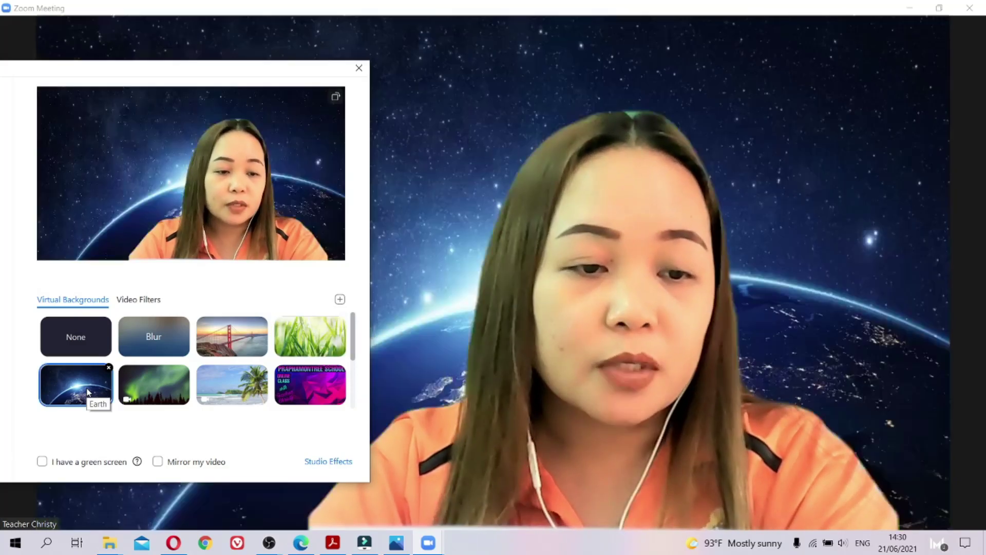
left_click(143, 390)
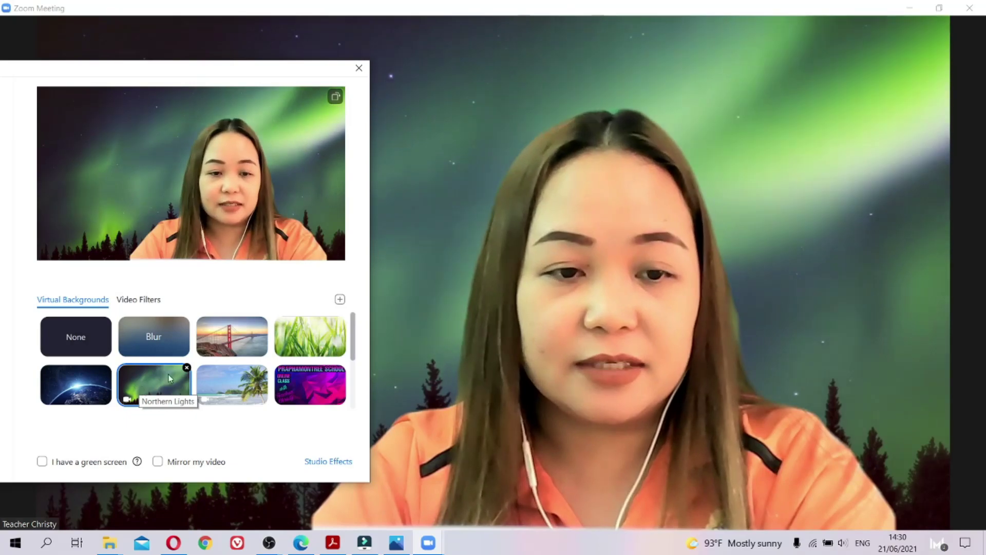
left_click(241, 388)
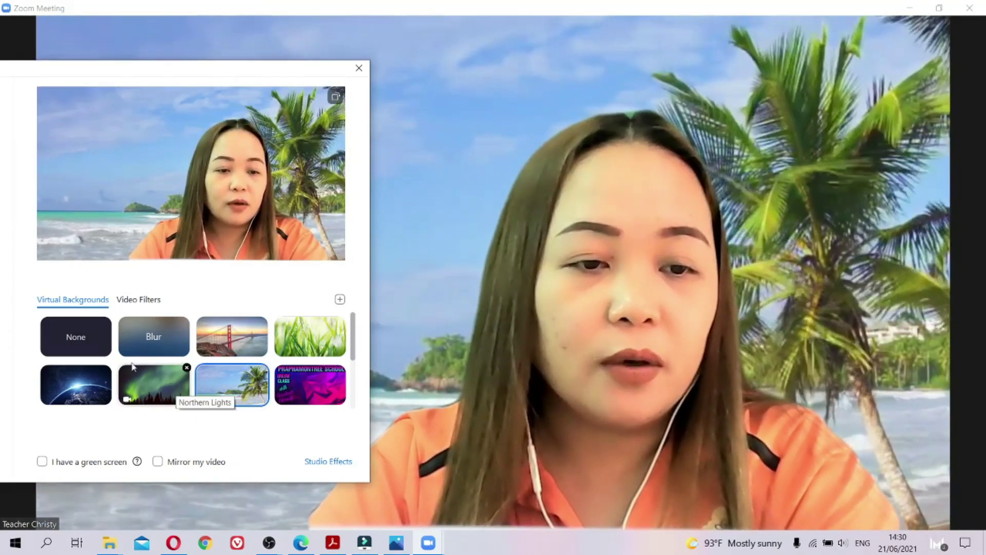
left_click(73, 393)
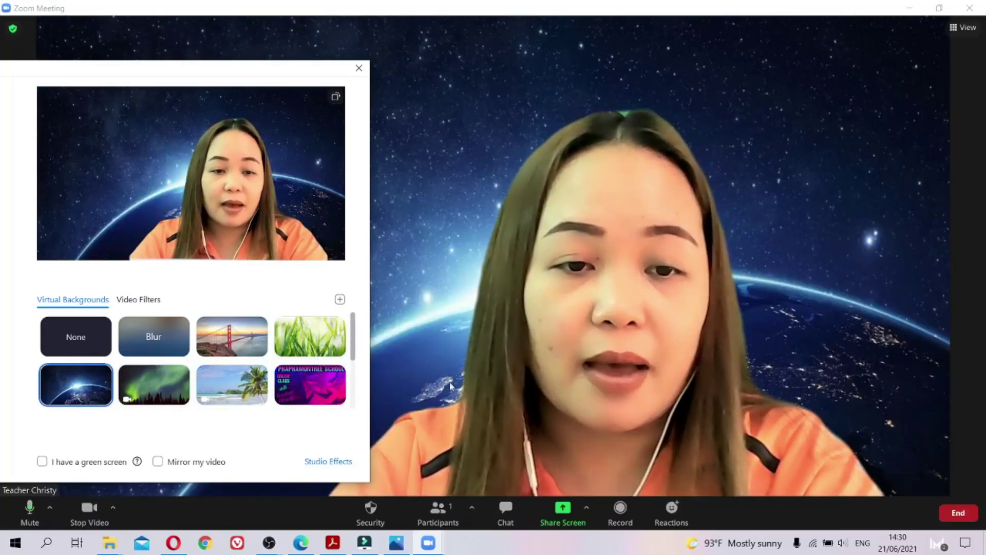
Check the Add Image / Add Video background options, then bring Edge's new tab forward.
left_click(340, 300)
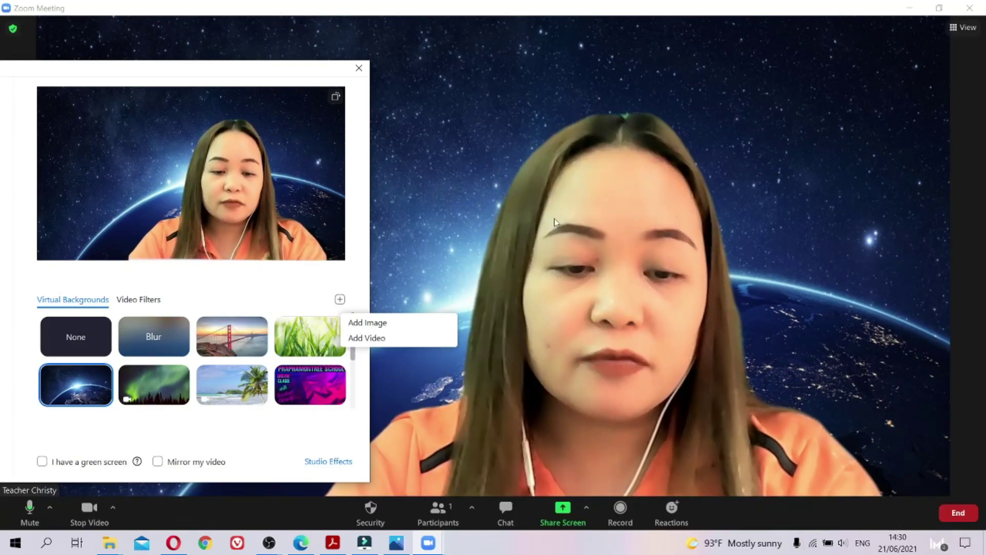
left_click(302, 543)
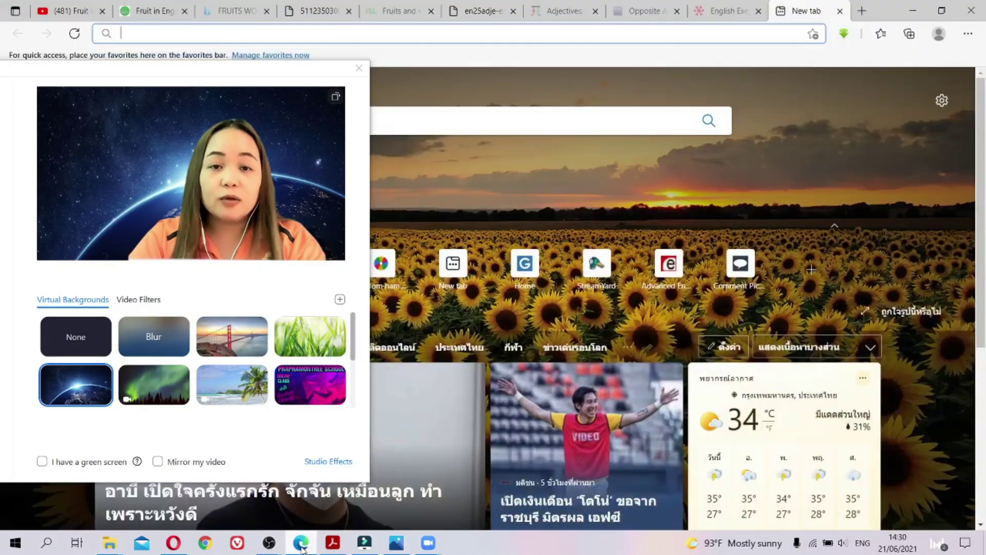
Search Bing from Edge's new tab for 'flower background' images.
left_click(302, 119)
type("flower backgound")
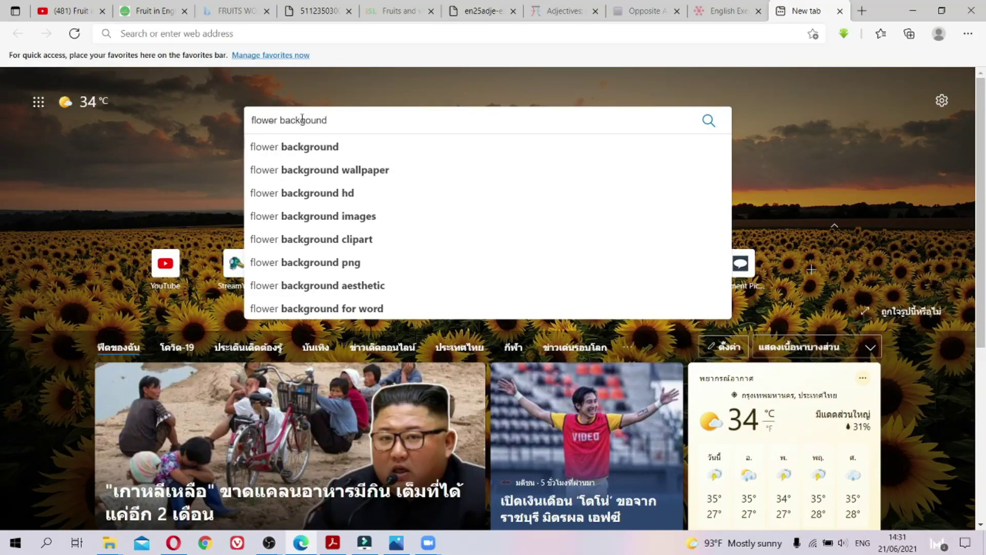
left_click(360, 156)
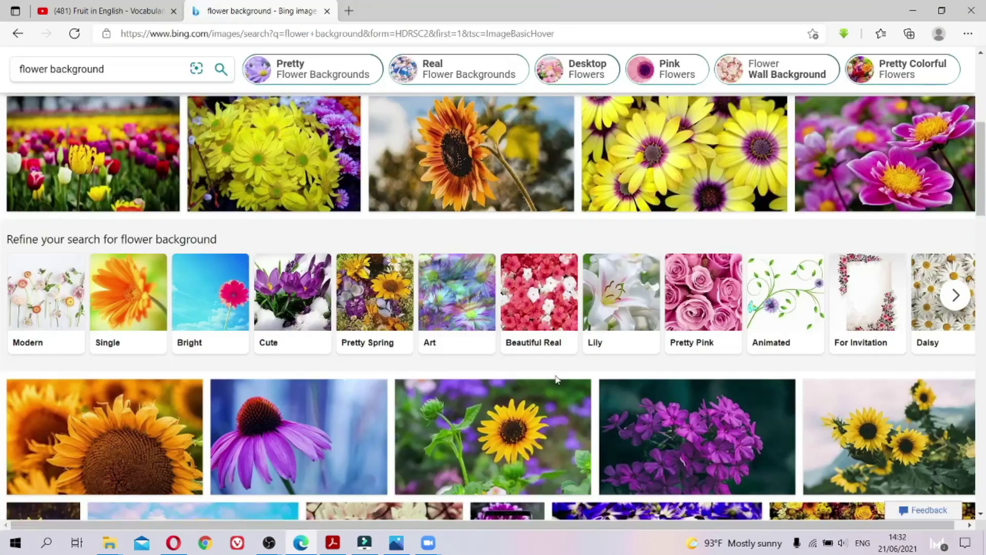
scroll(623, 377, "down", 3)
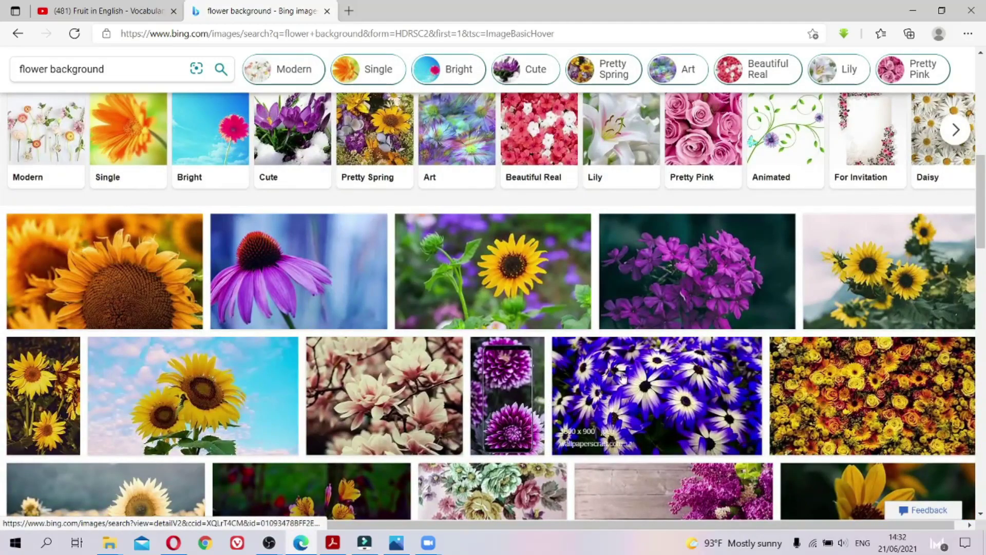
Save the full-size sunflower picture to the Downloads folder as OIP (4).
left_click(538, 312)
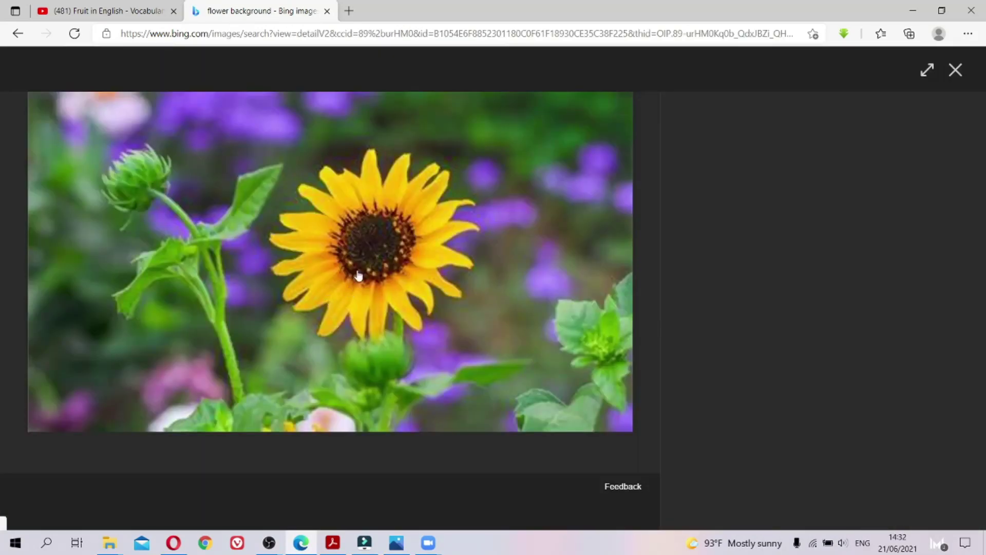
right_click(420, 152)
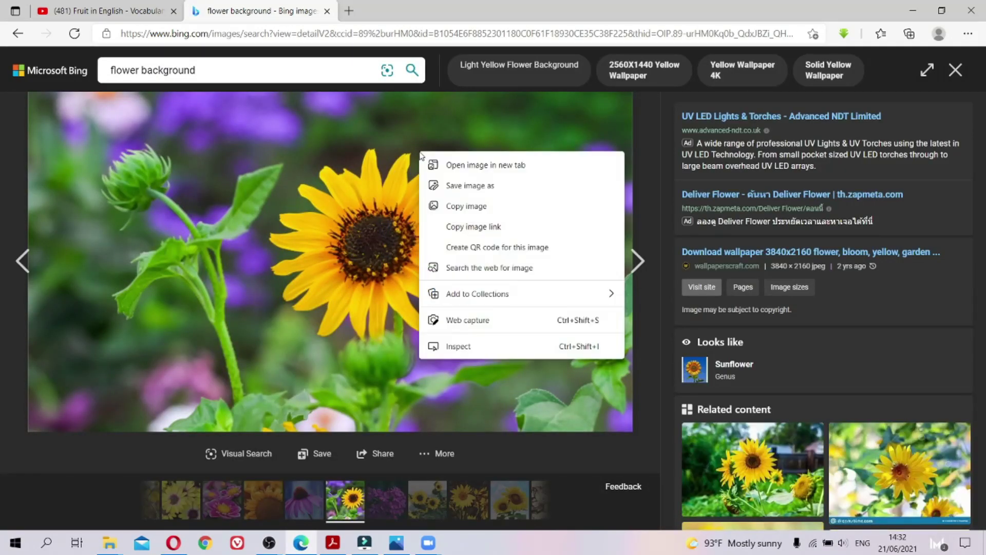
left_click(520, 186)
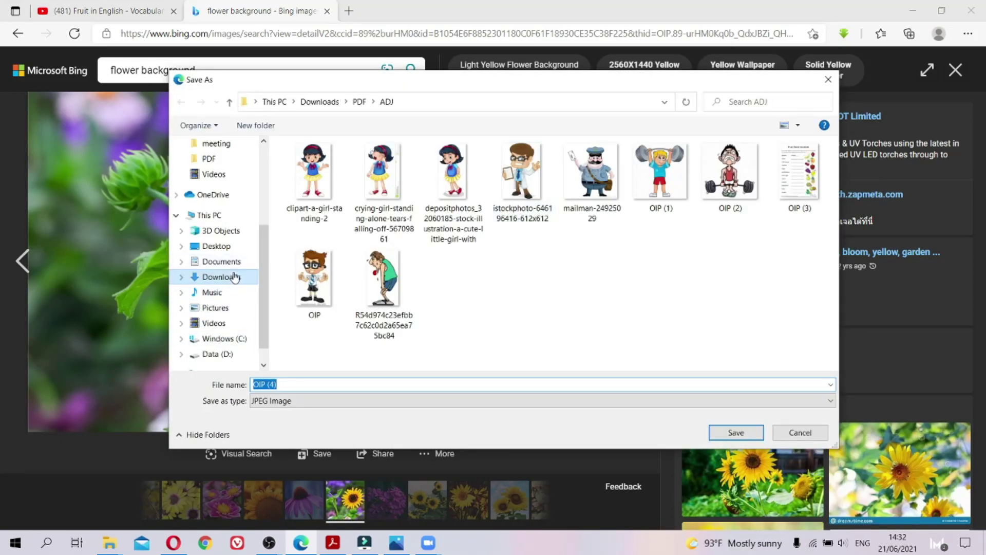
left_click(236, 276)
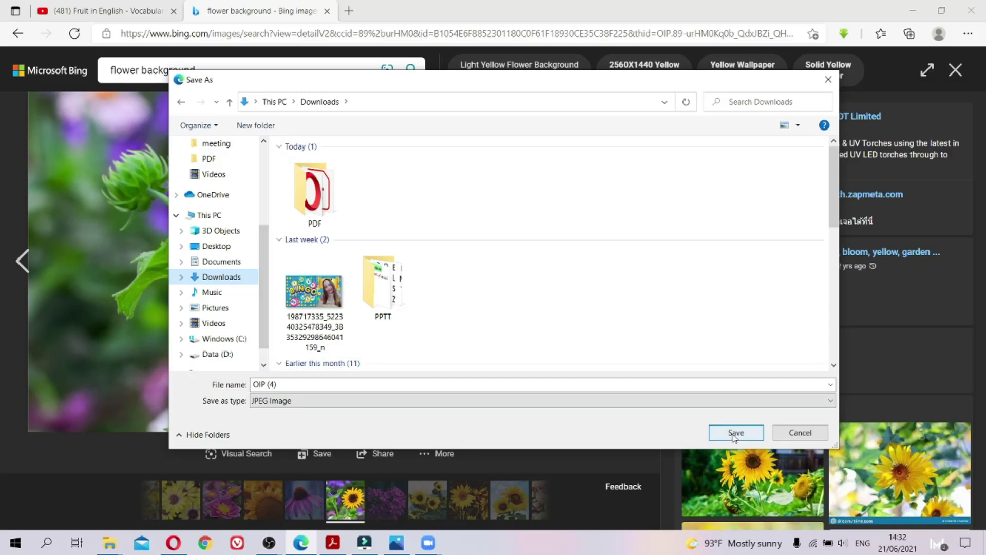
left_click(734, 435)
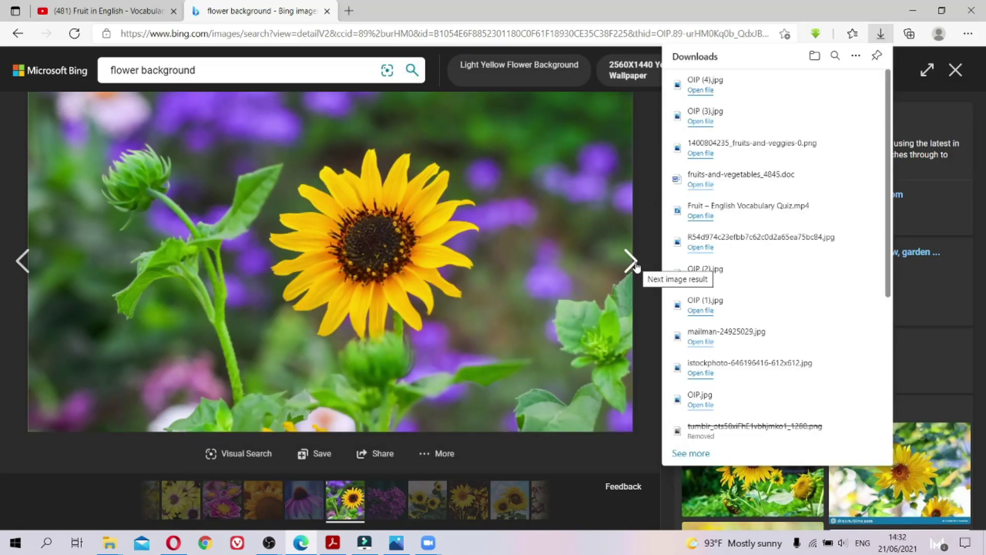
Save the purple daisy picture to Downloads as well and return to the results.
left_click(955, 71)
left_click(617, 388)
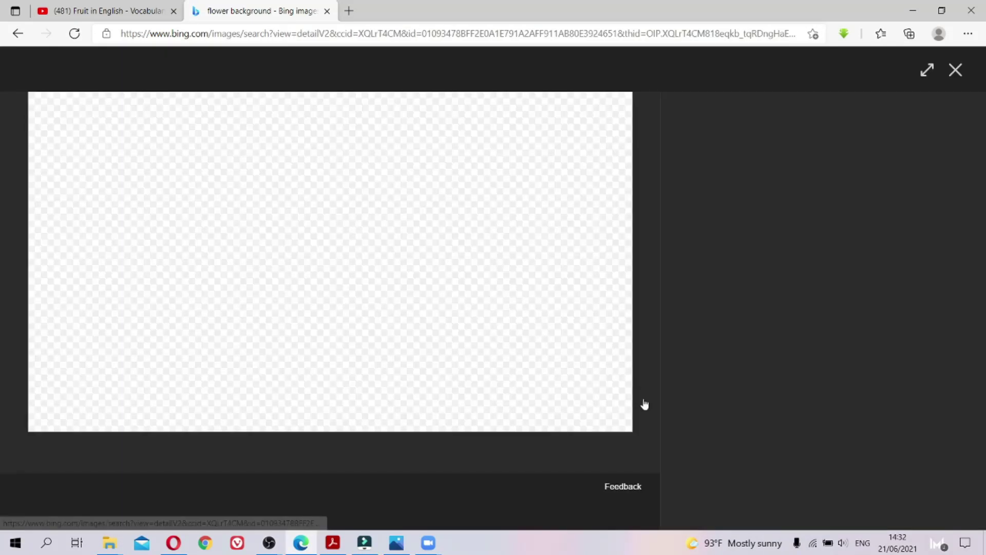
right_click(381, 188)
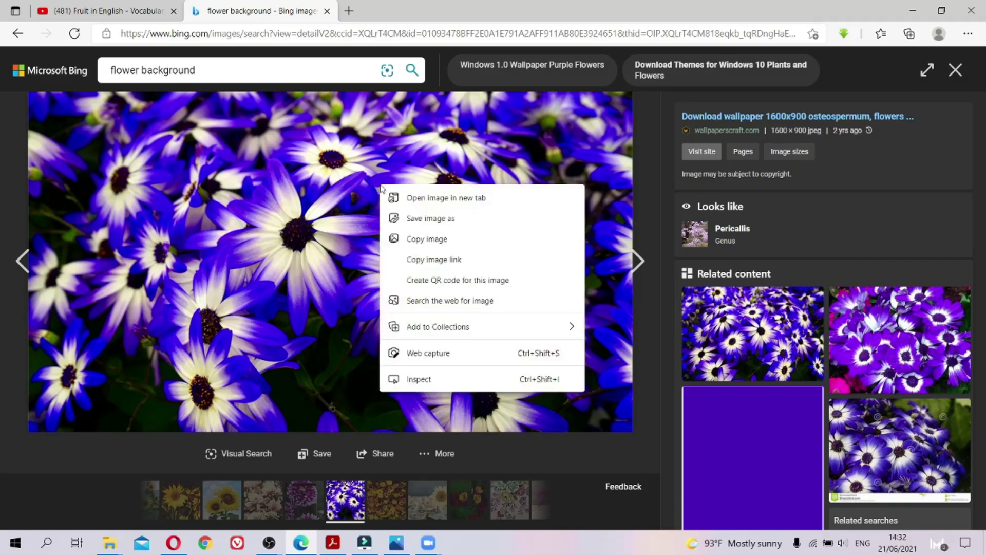
left_click(465, 217)
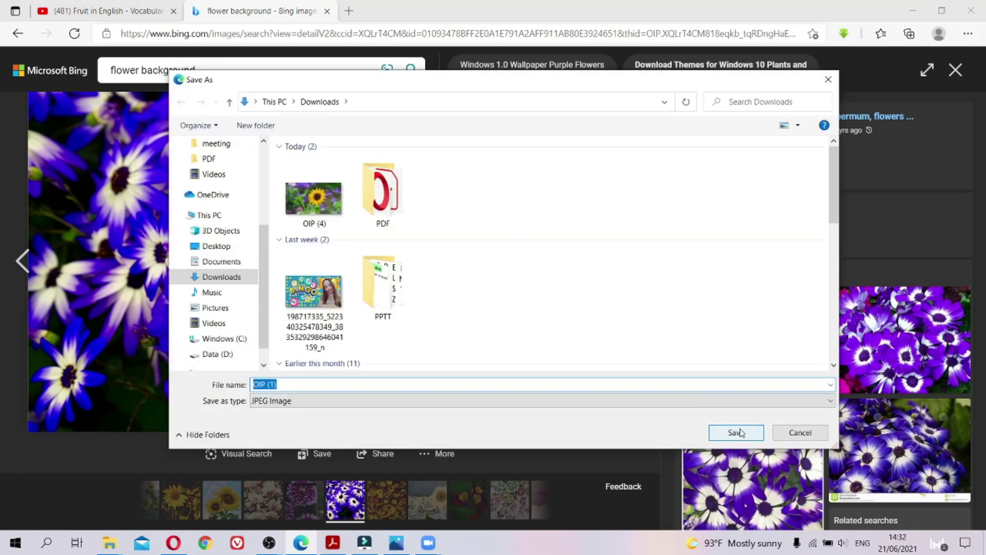
left_click(736, 432)
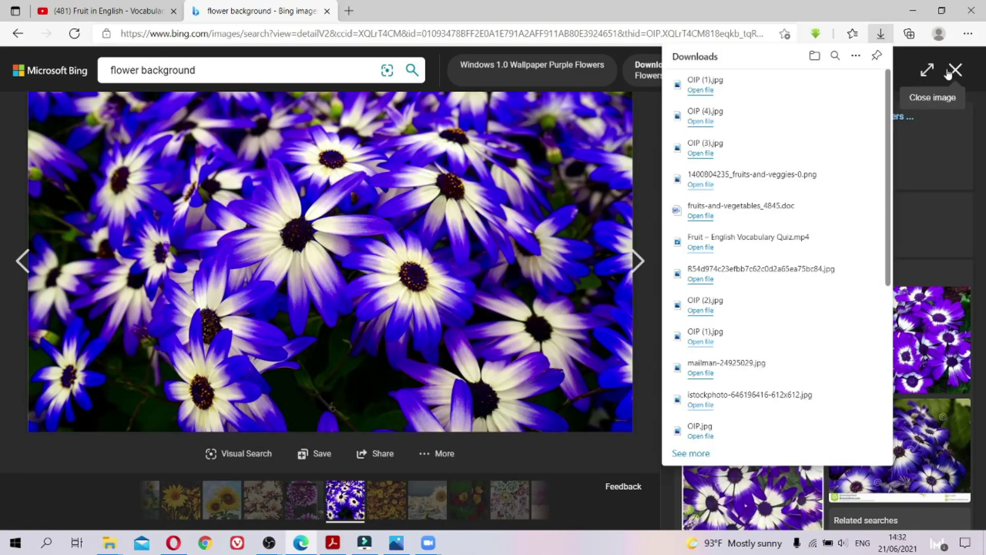
left_click(949, 73)
scroll(449, 394, "down", 5)
Find the purple-and-white crocus picture, enlarge it and bring up its save options.
scroll(449, 394, "down", 10)
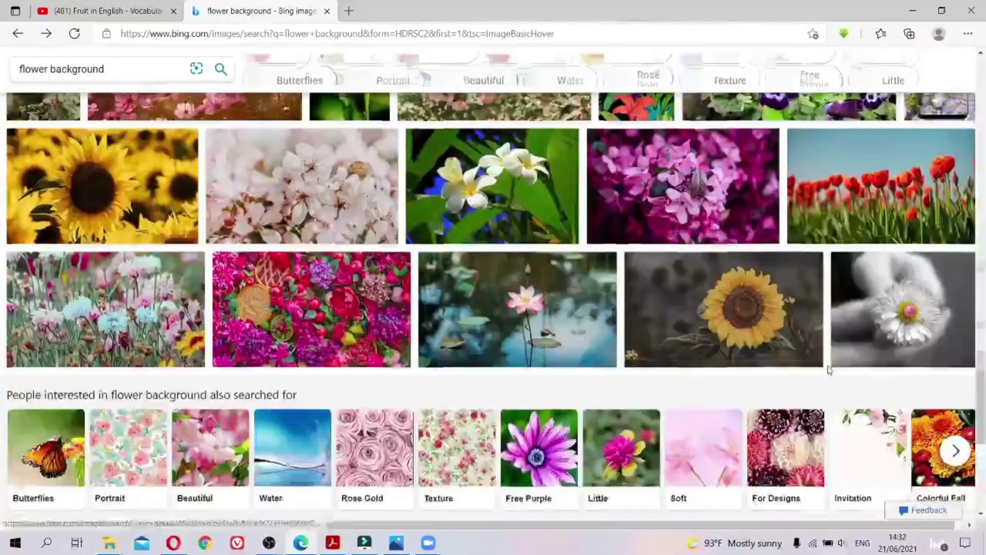
scroll(829, 370, "up", 3)
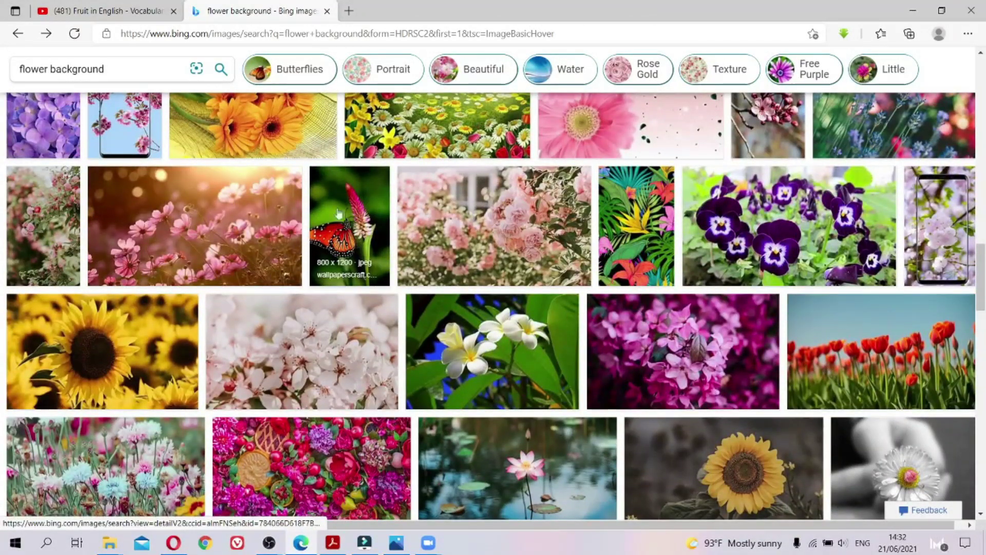
scroll(502, 317, "down", 5)
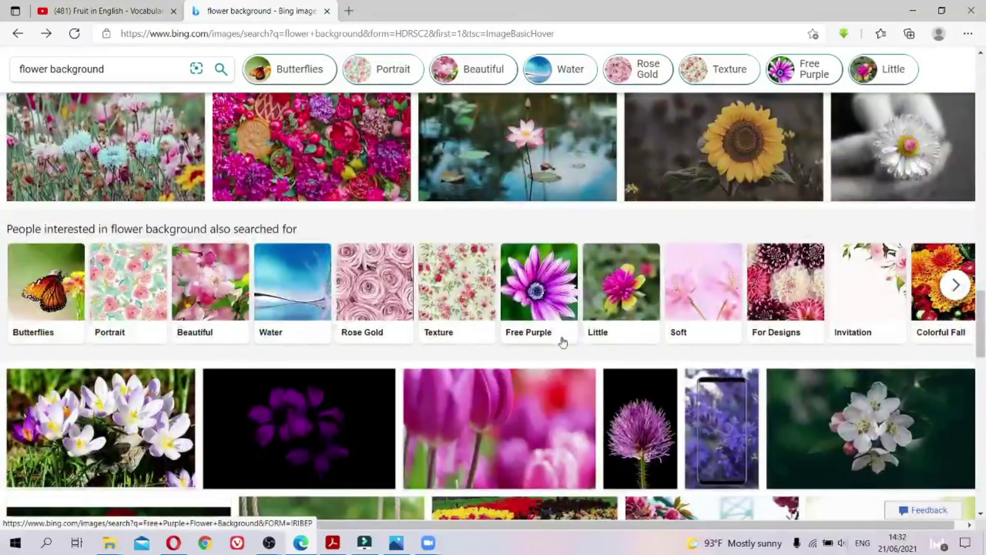
scroll(282, 417, "down", 3)
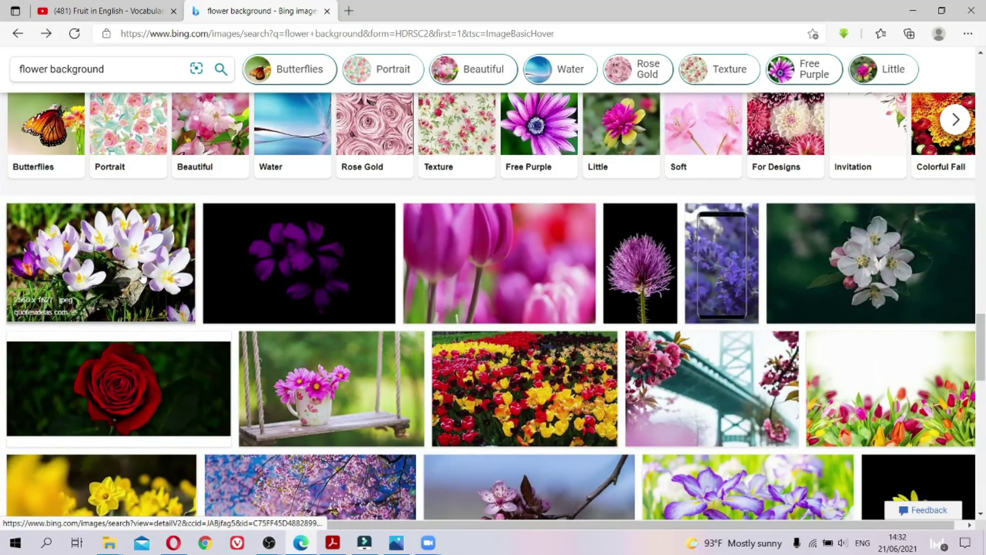
scroll(142, 278, "down", 3)
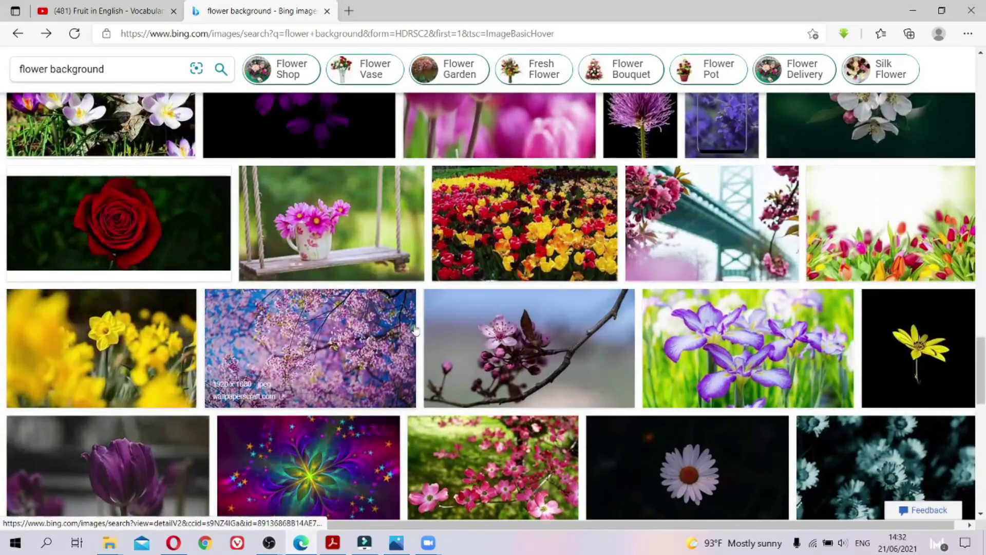
scroll(415, 330, "up", 6)
left_click(97, 408)
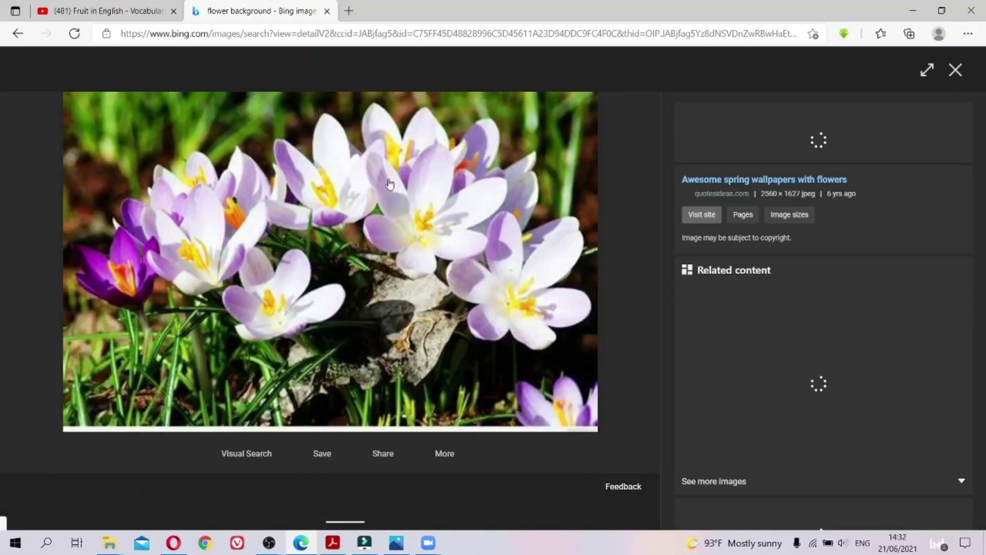
right_click(392, 146)
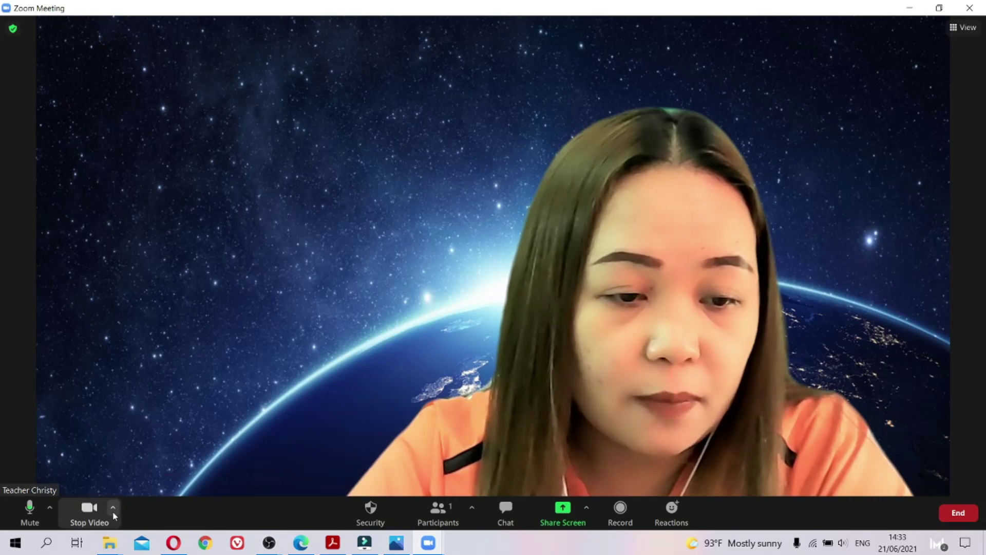
Reopen Background & Filters, move it left, and choose Add Image from the + menu.
left_click(113, 511)
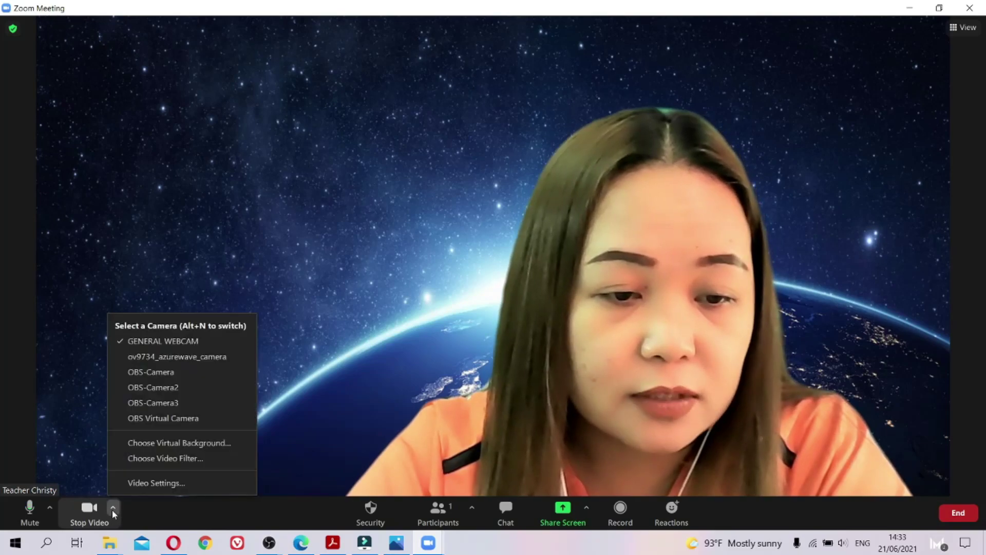
left_click(204, 444)
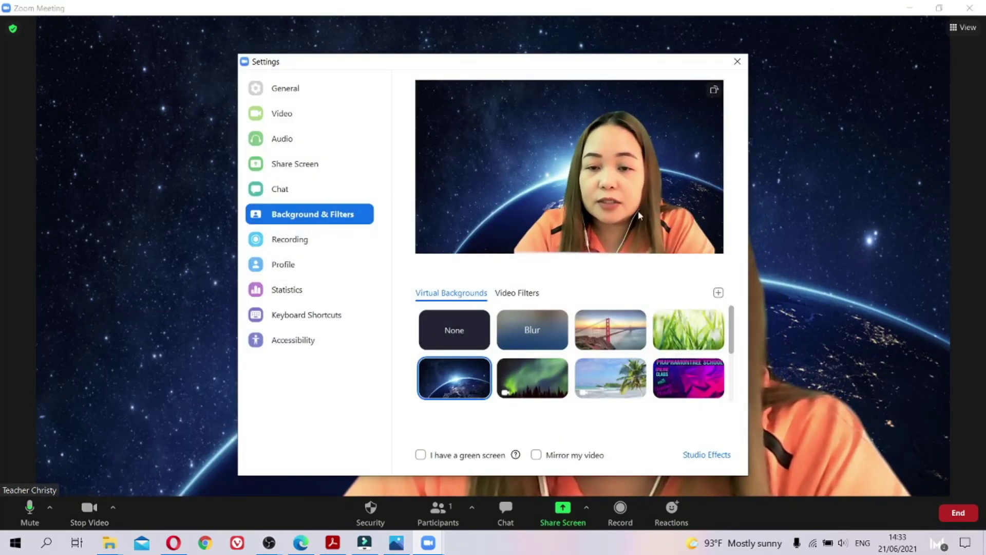
left_click_drag(620, 73, 268, 66)
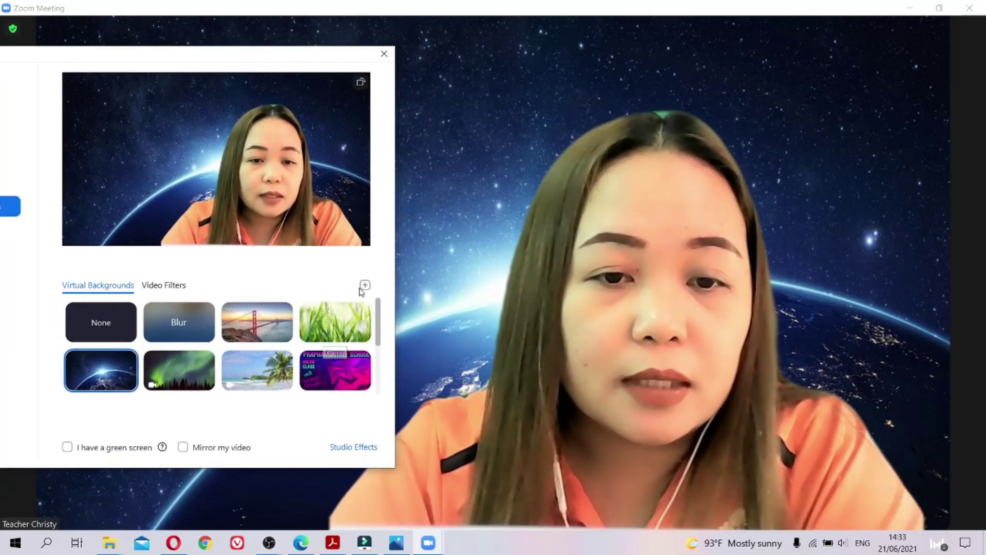
left_click(365, 286)
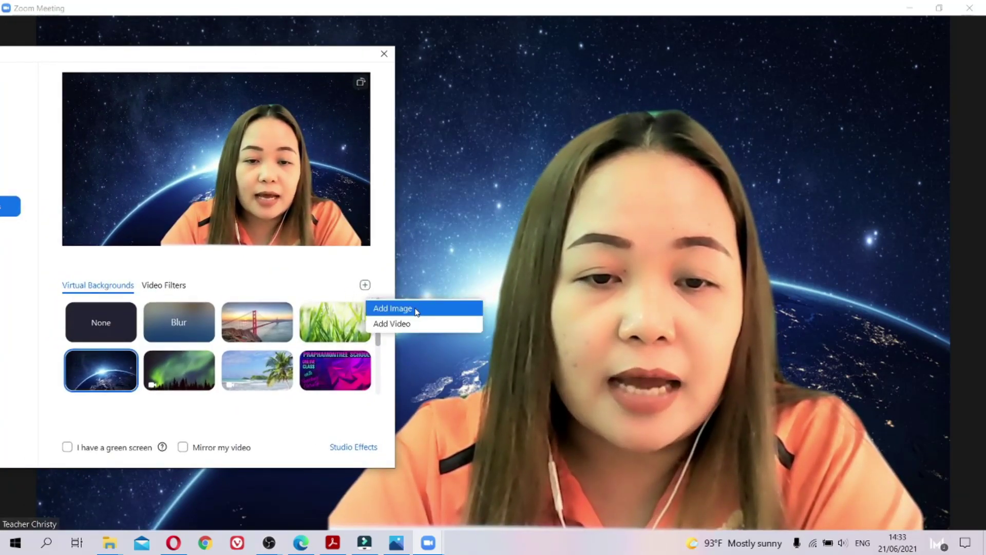
left_click(417, 309)
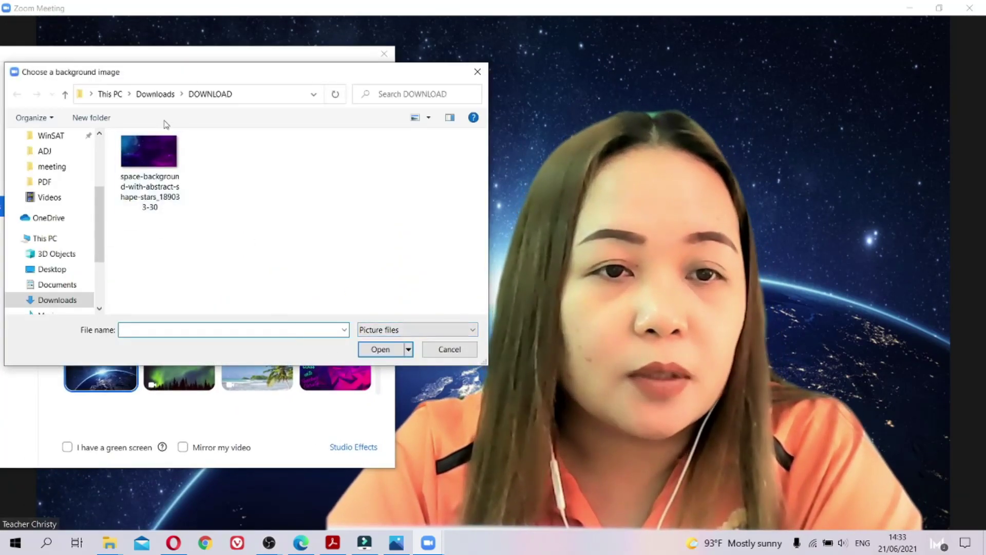
Add OIP (4) from Downloads as the sunflower virtual background.
left_click(155, 94)
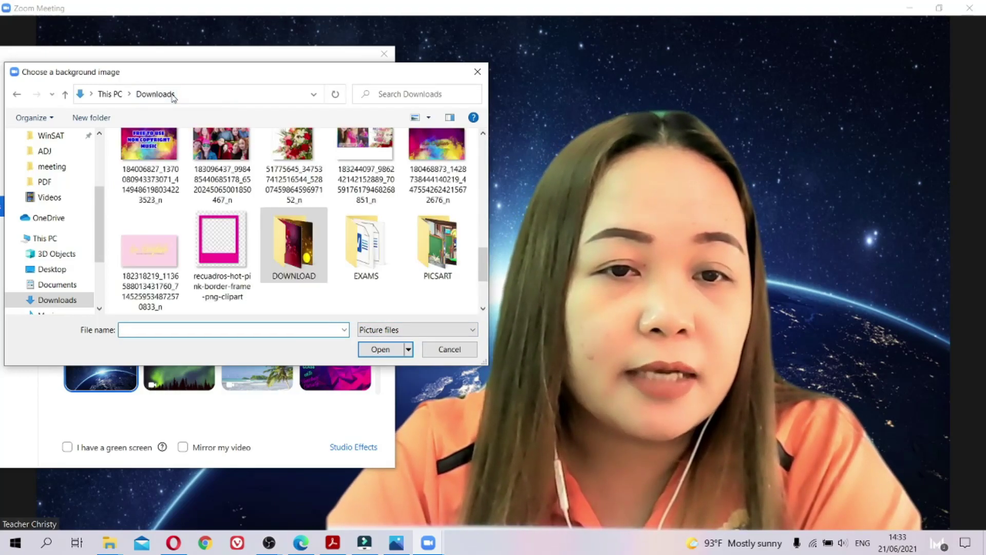
scroll(388, 251, "down", 3)
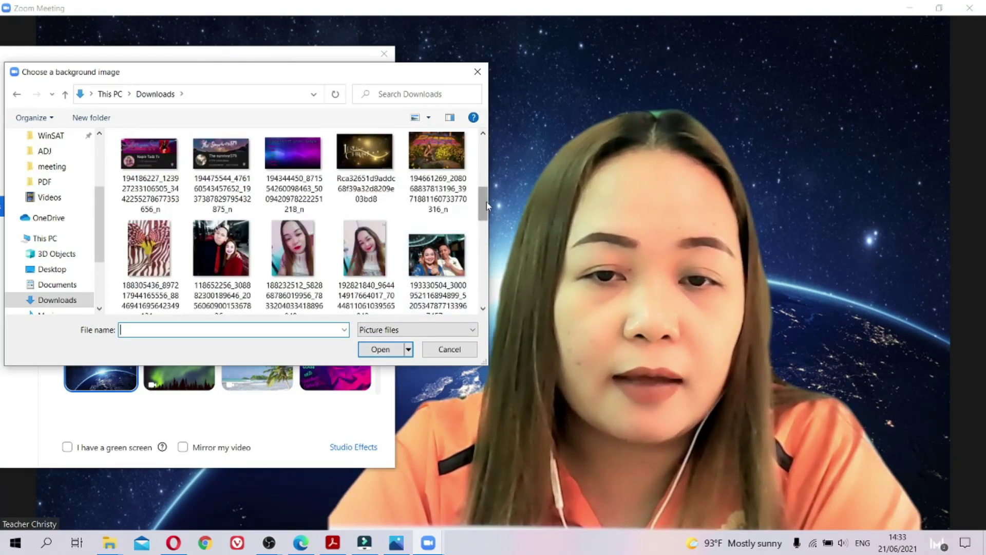
scroll(222, 201, "up", 5)
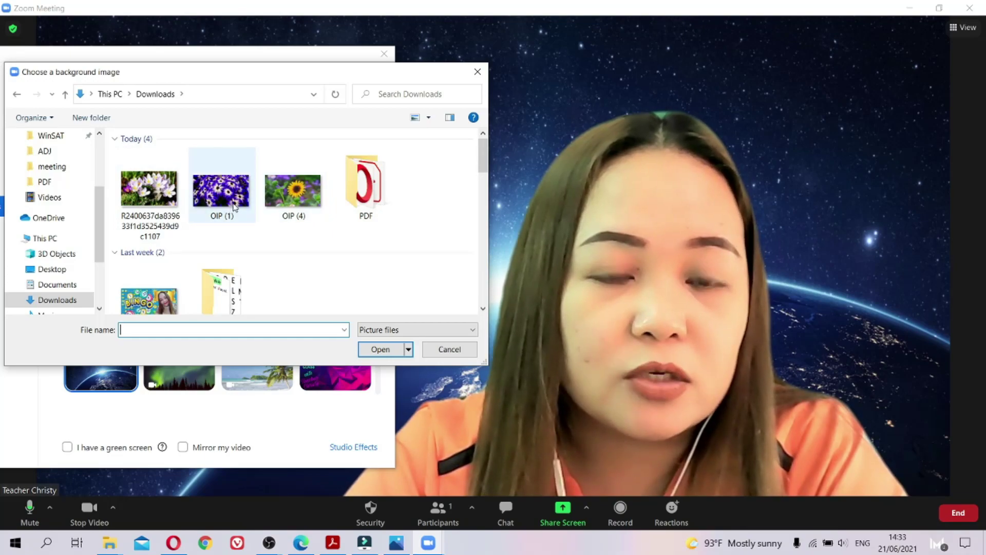
left_click(293, 192)
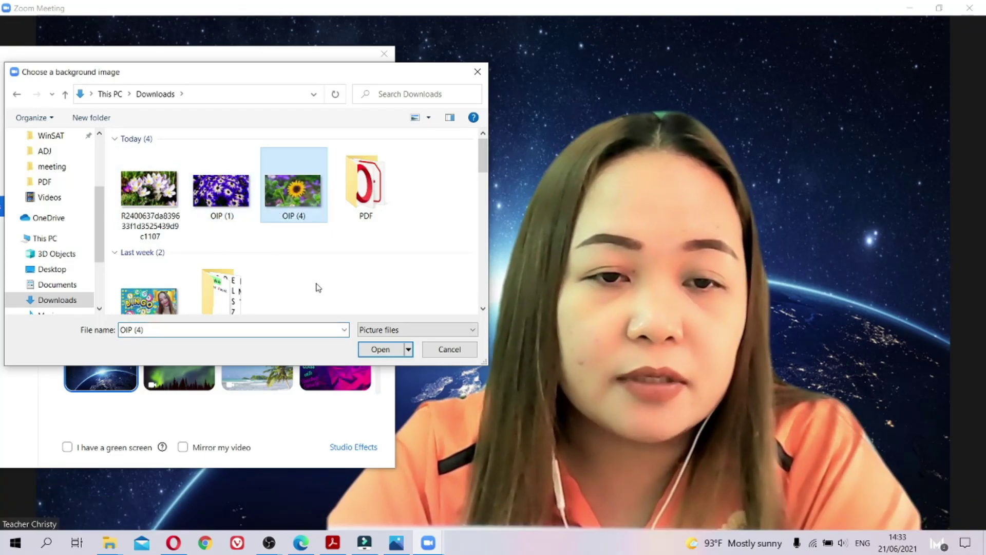
left_click(380, 349)
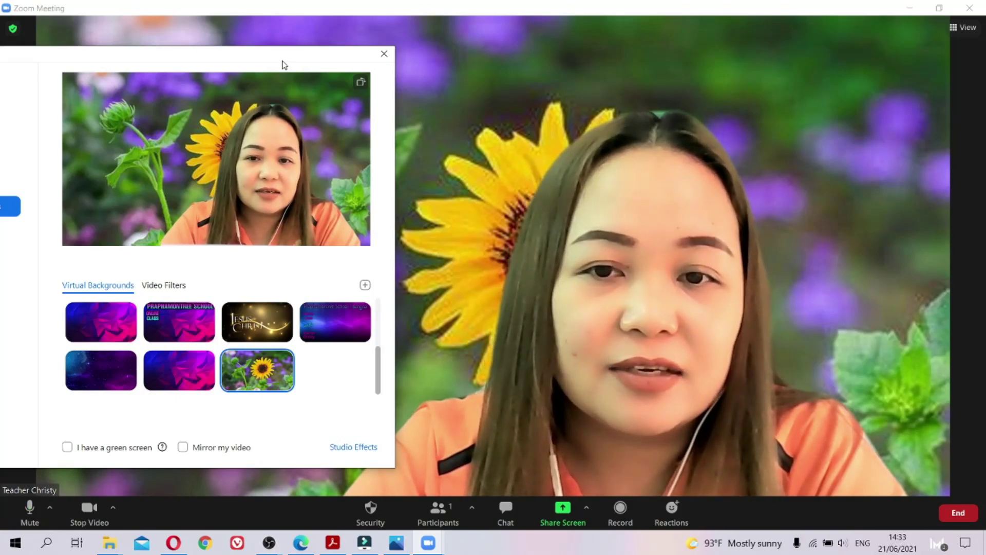
left_click_drag(281, 61, 284, 60)
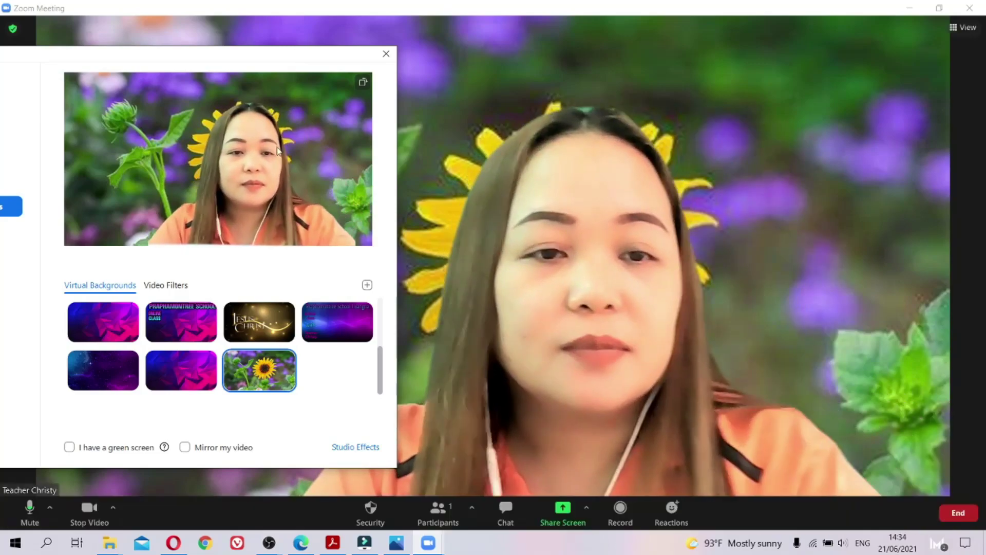
Add the purple daisy picture OIP (1) as a background and close Settings.
left_click(367, 284)
left_click(406, 309)
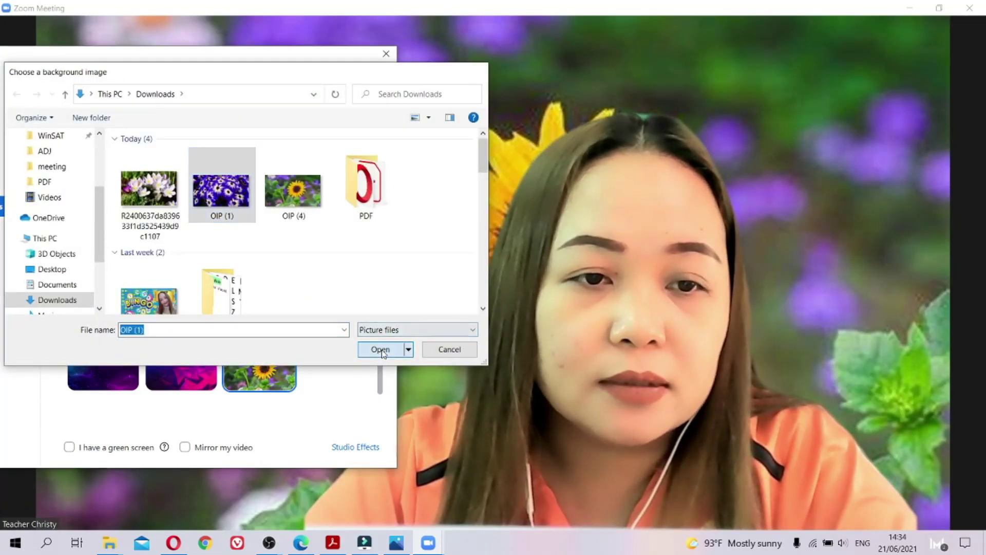
left_click(380, 350)
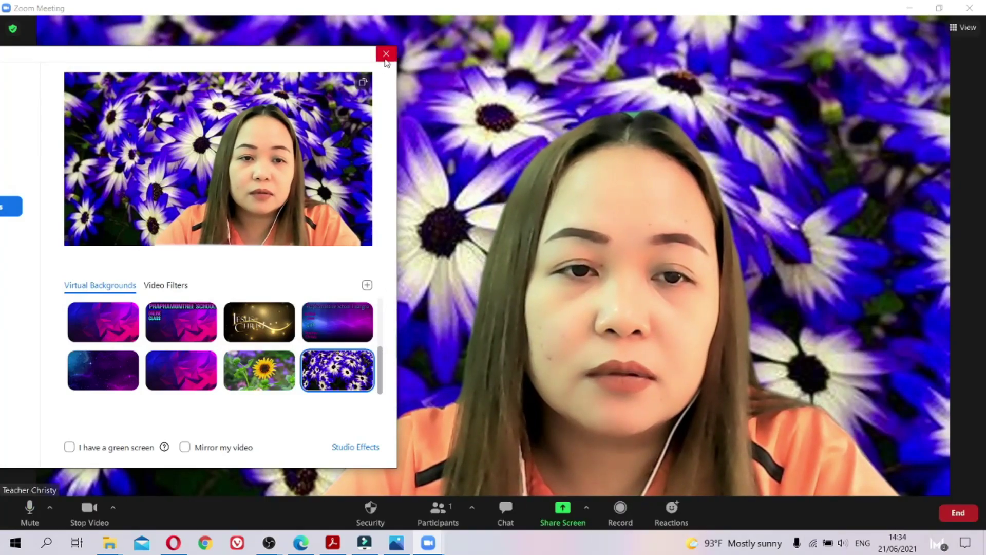
left_click(386, 54)
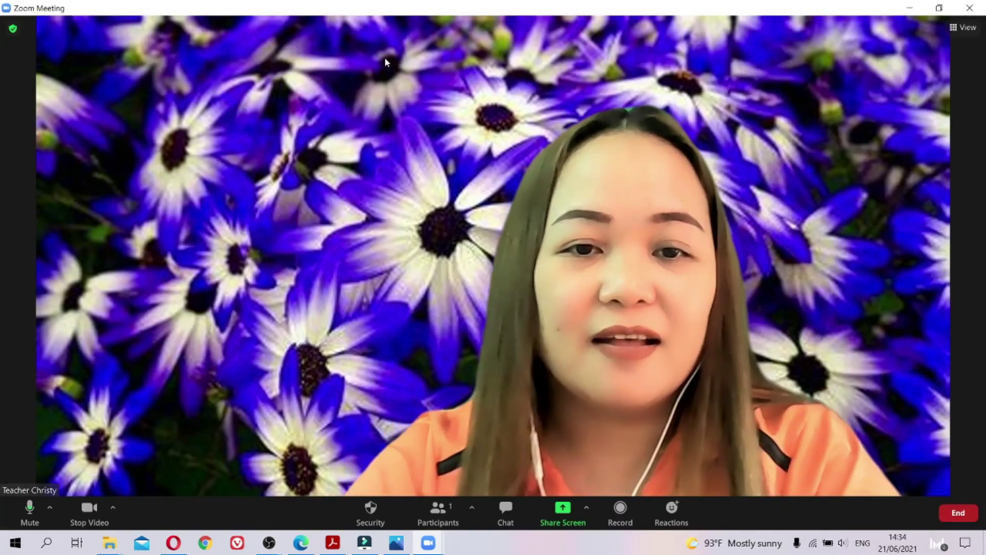
Add the crocus picture as the current background and close Settings.
left_click(113, 507)
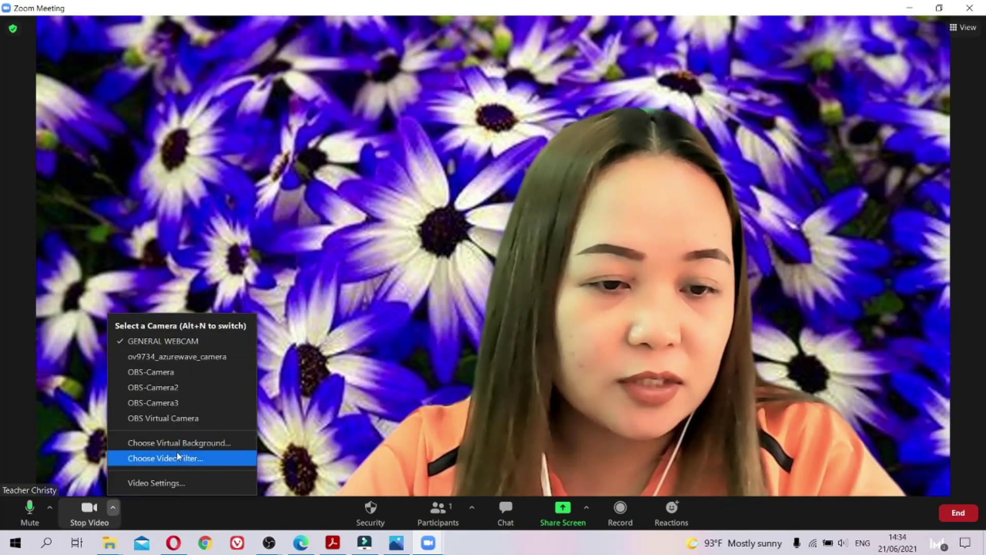
left_click(186, 442)
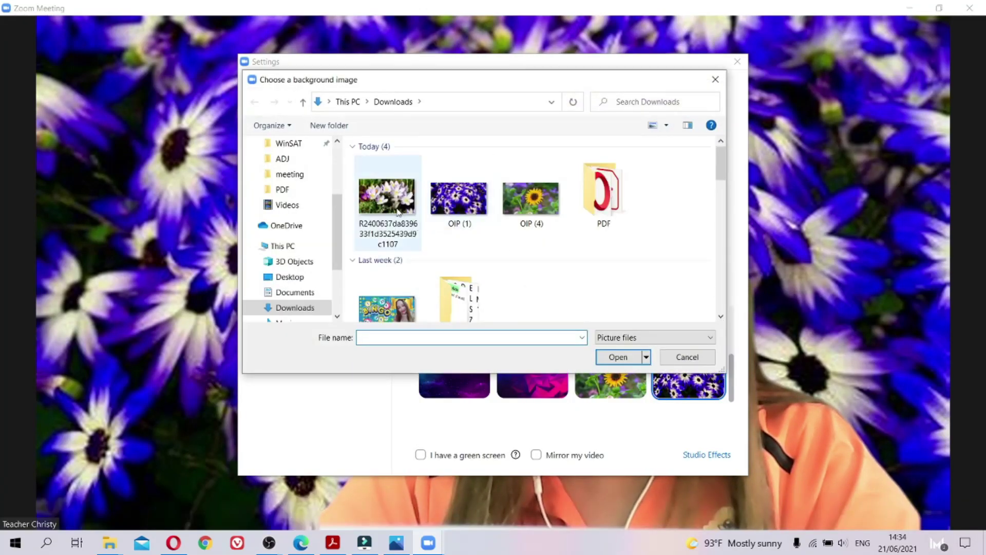
left_click(628, 362)
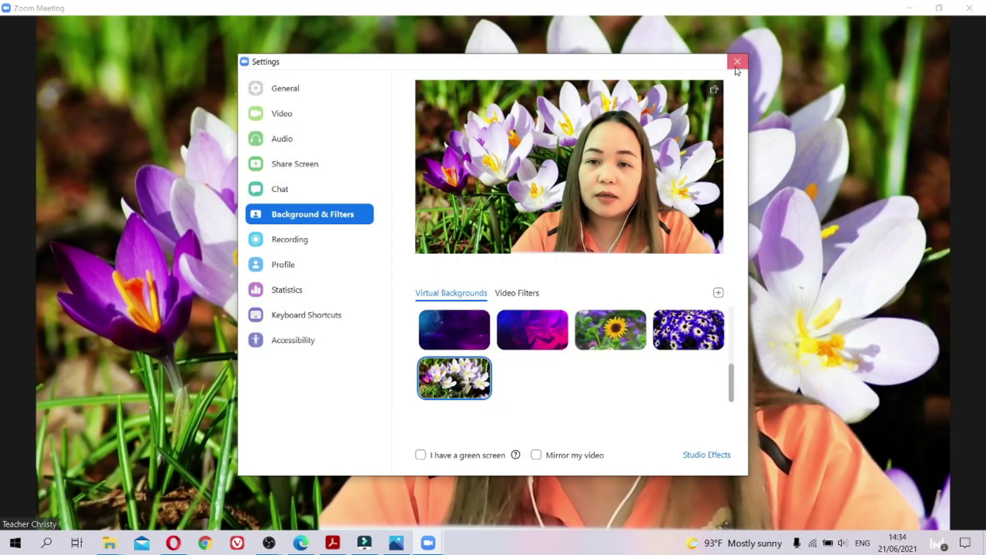
left_click(737, 61)
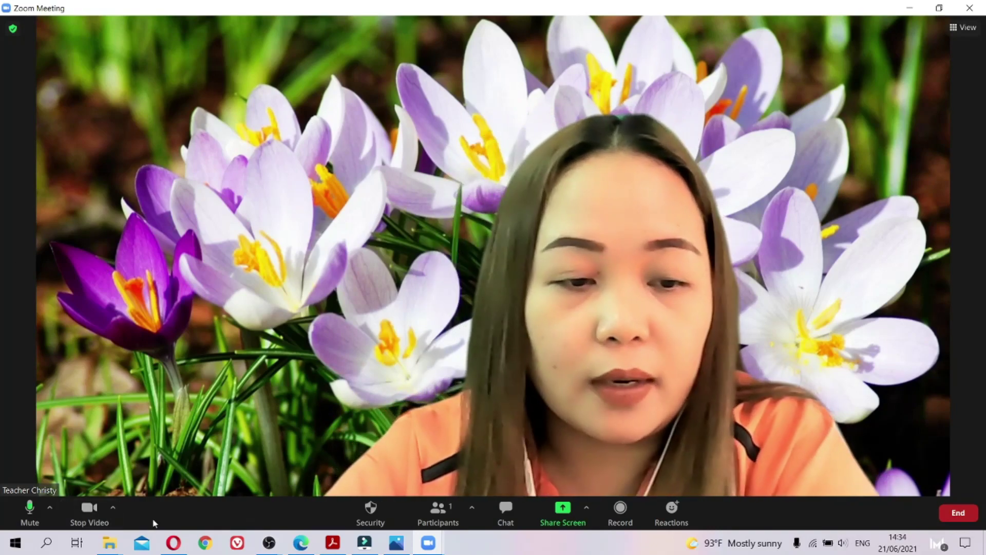
left_click(113, 509)
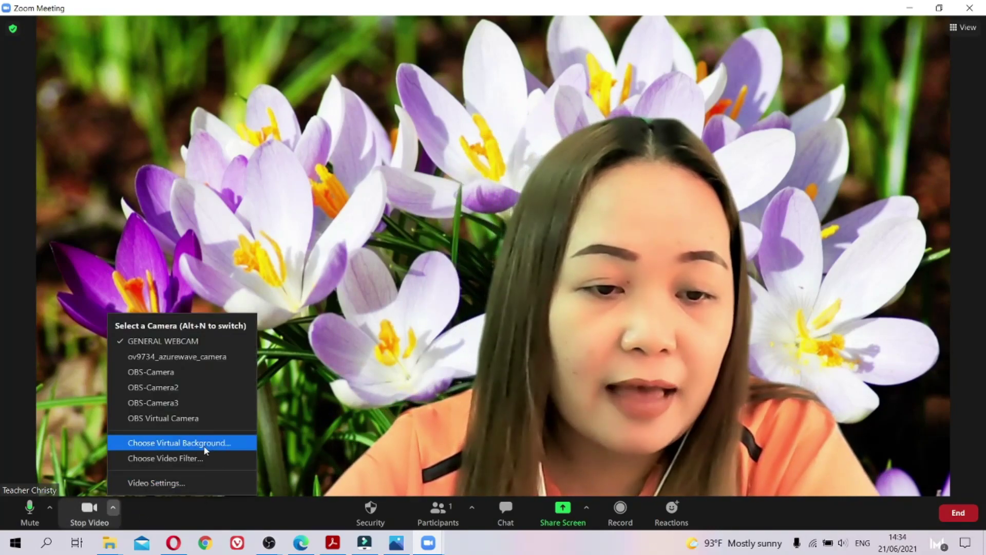
Switch to the built-in Beach background and show the Add Image / Add Video choices.
left_click(179, 442)
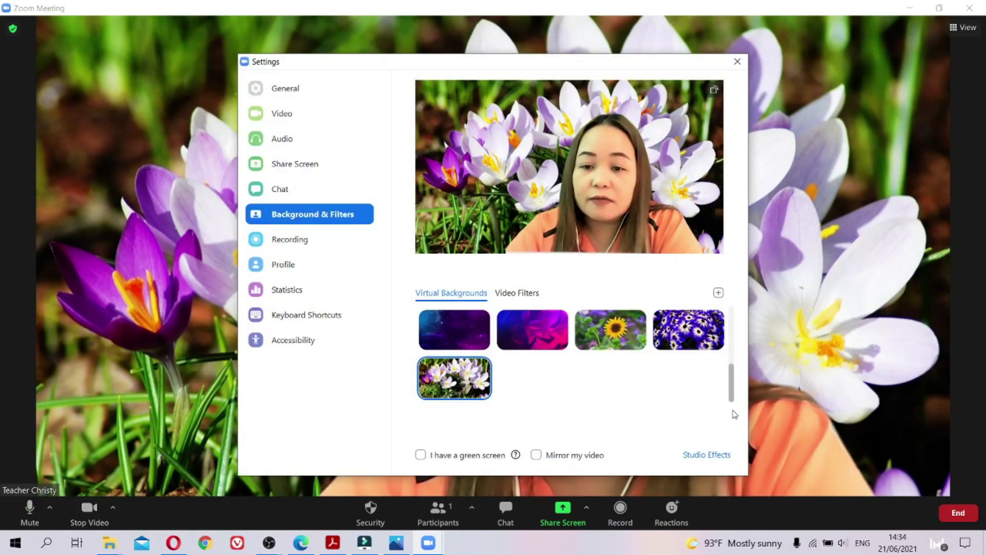
left_click_drag(732, 393, 743, 319)
left_click(632, 391)
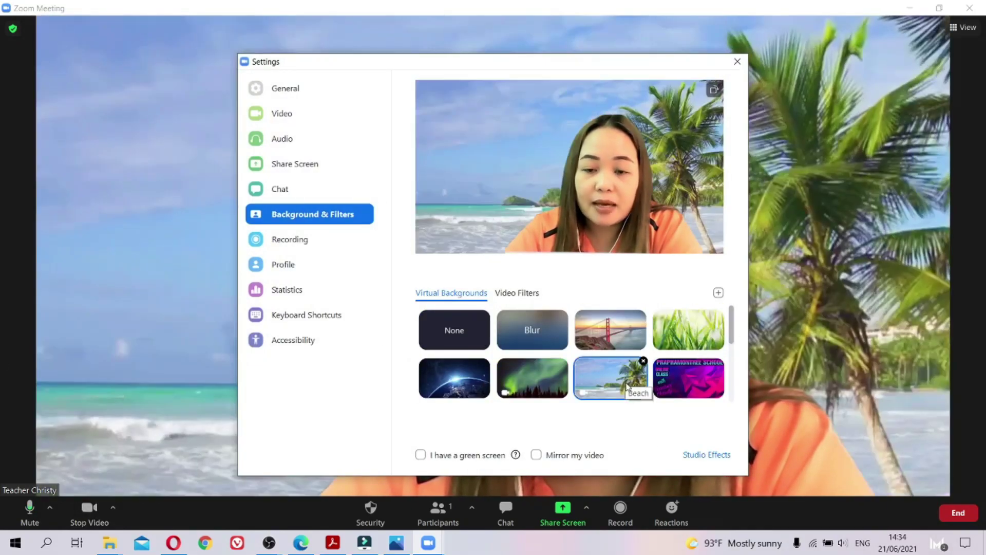
left_click_drag(616, 61, 276, 30)
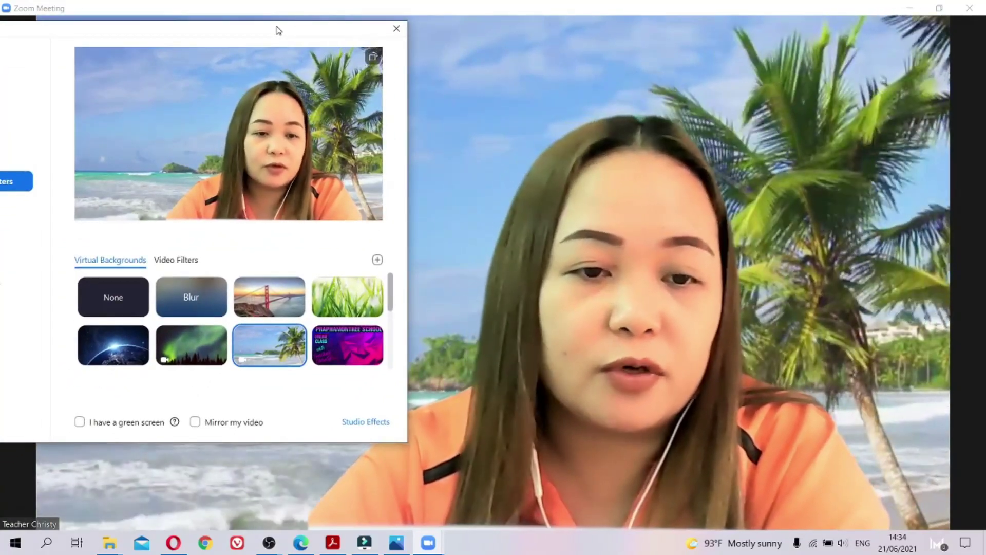
left_click(377, 260)
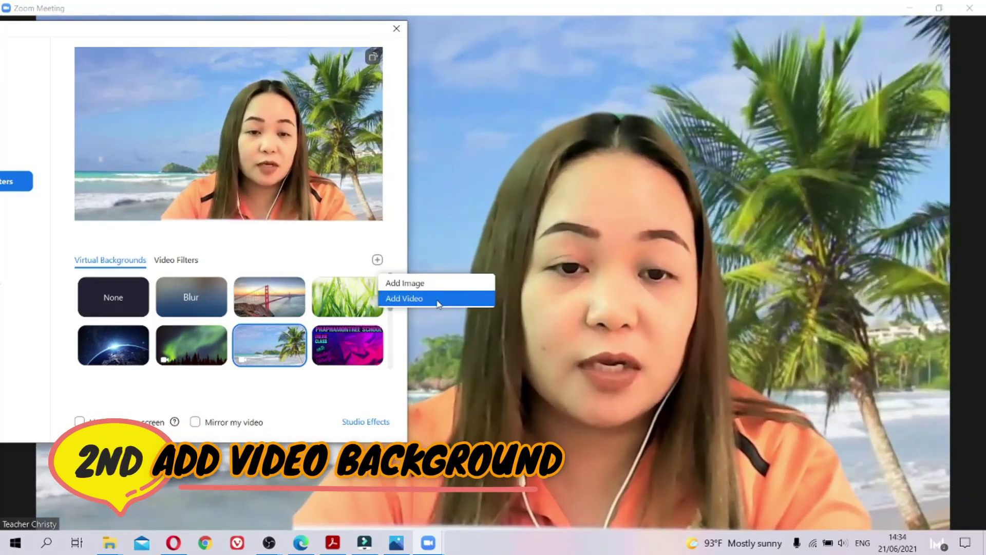
Start adding a video background and browse to the Downloads > DOWNLOAD folder.
left_click(438, 302)
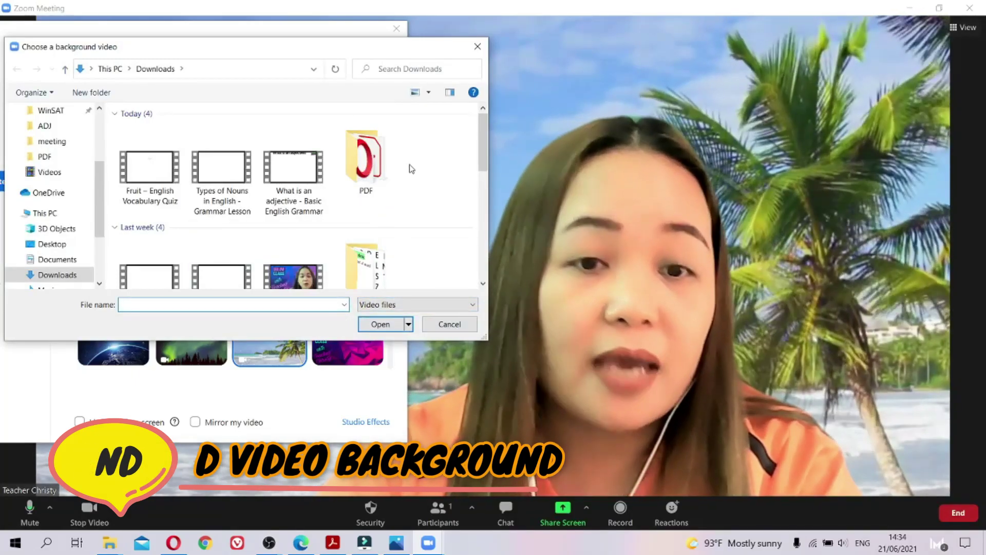
scroll(308, 206, "down", 3)
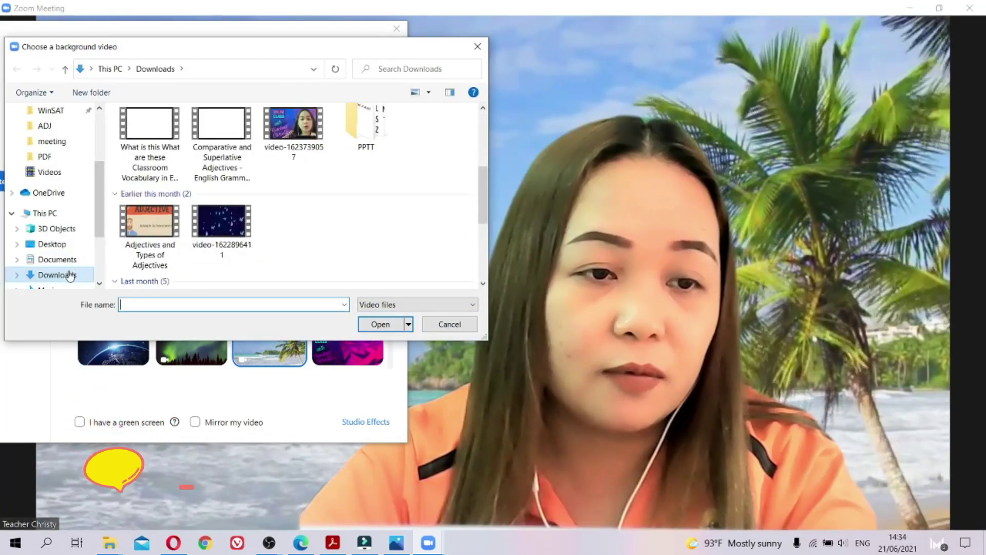
left_click(69, 279)
scroll(483, 205, "down", 5)
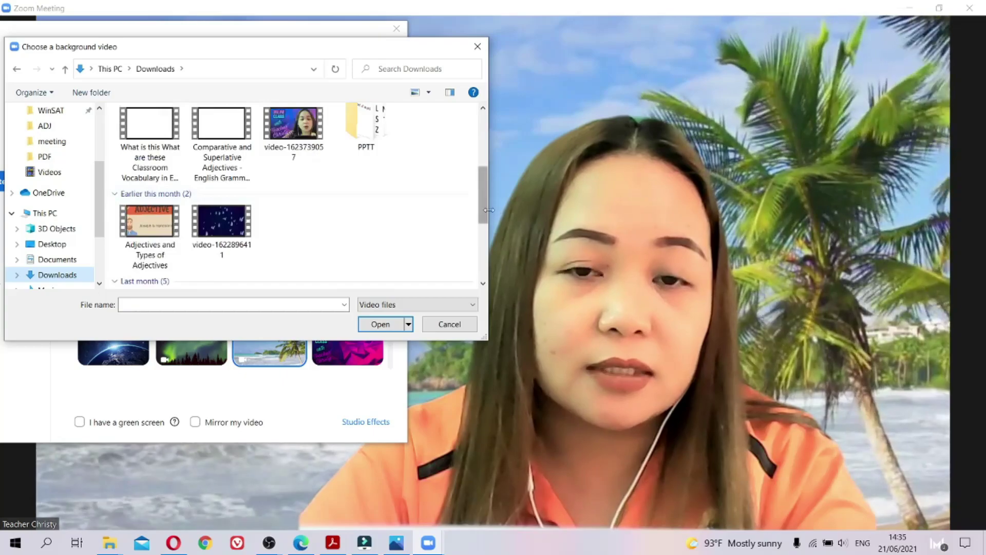
left_click_drag(483, 198, 486, 218)
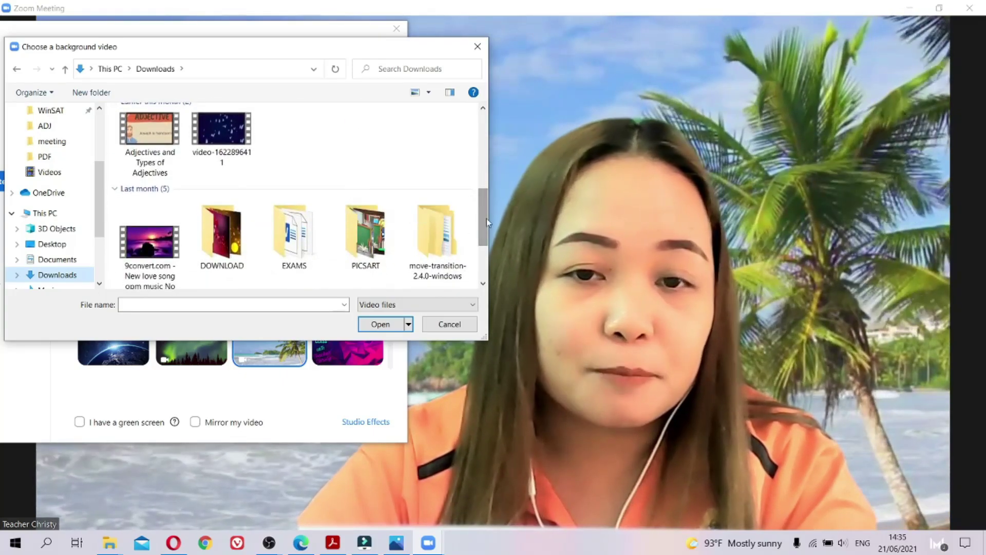
double_click(235, 248)
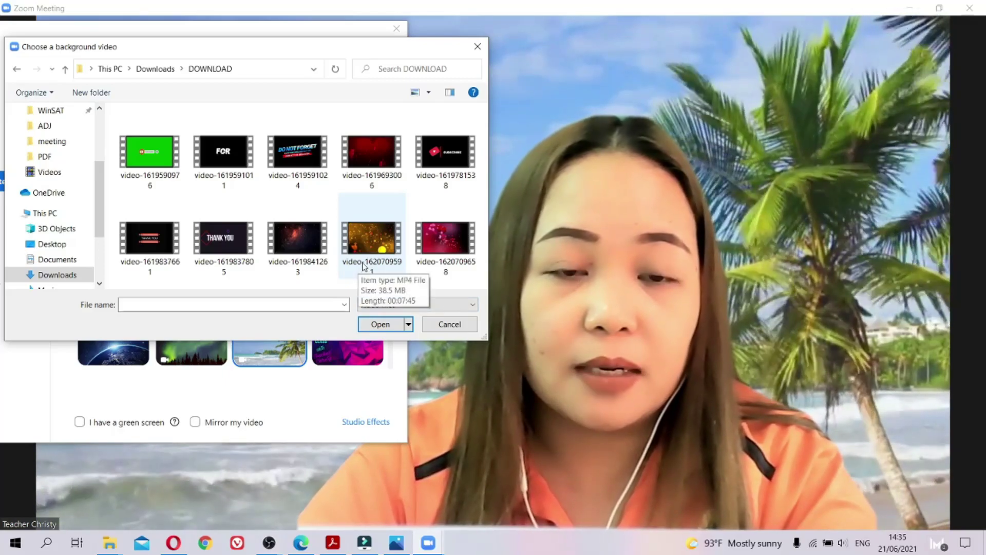
Set the golden sparkle video as the virtual background and close Settings.
left_click(365, 242)
left_click(381, 324)
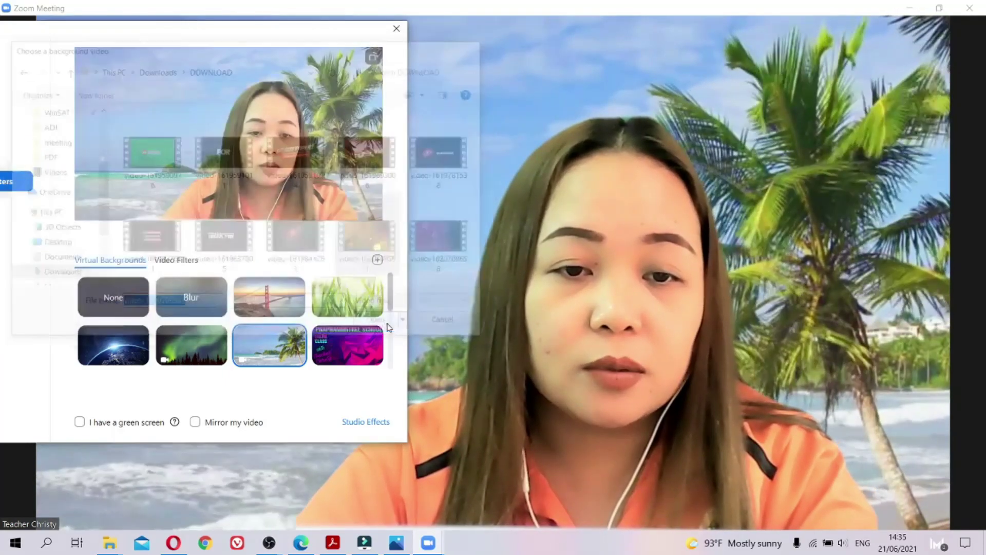
left_click(397, 28)
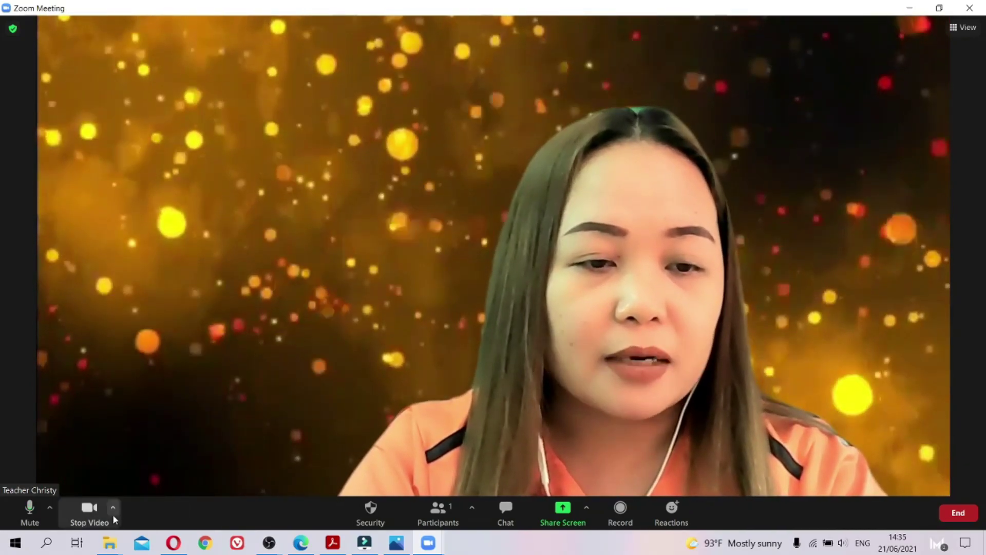
Open Choose Video Filter from the Stop Video menu and move Settings to the left edge.
left_click(113, 510)
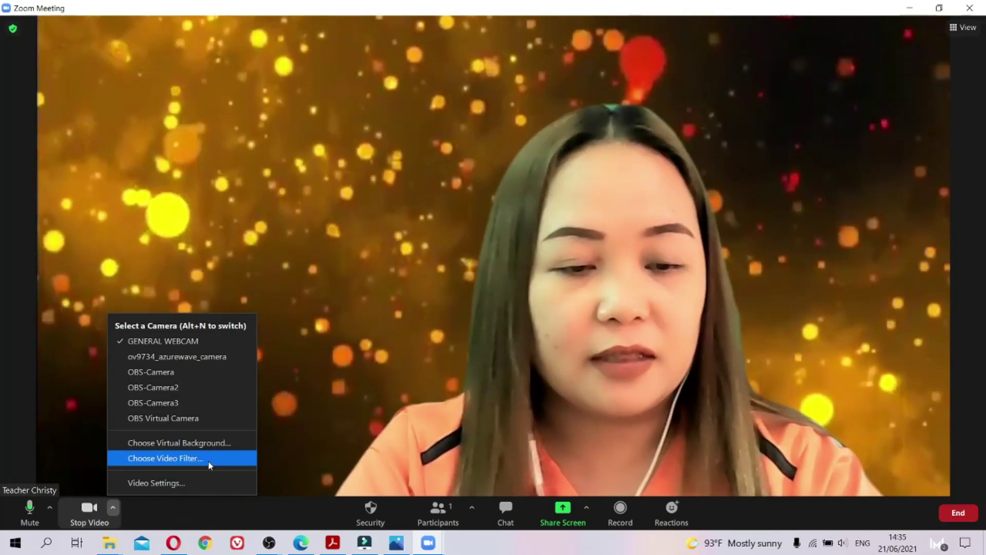
left_click(209, 458)
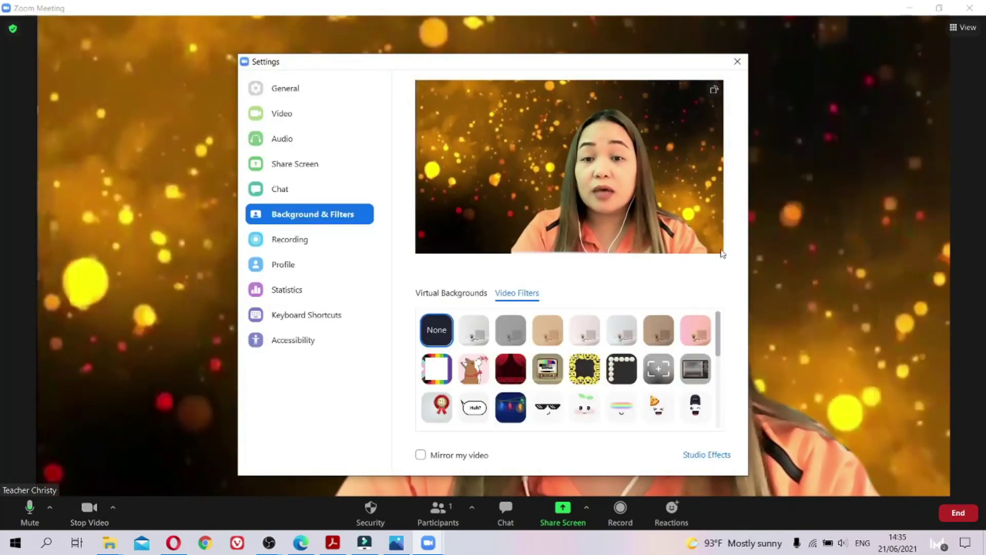
left_click_drag(568, 68, 177, 49)
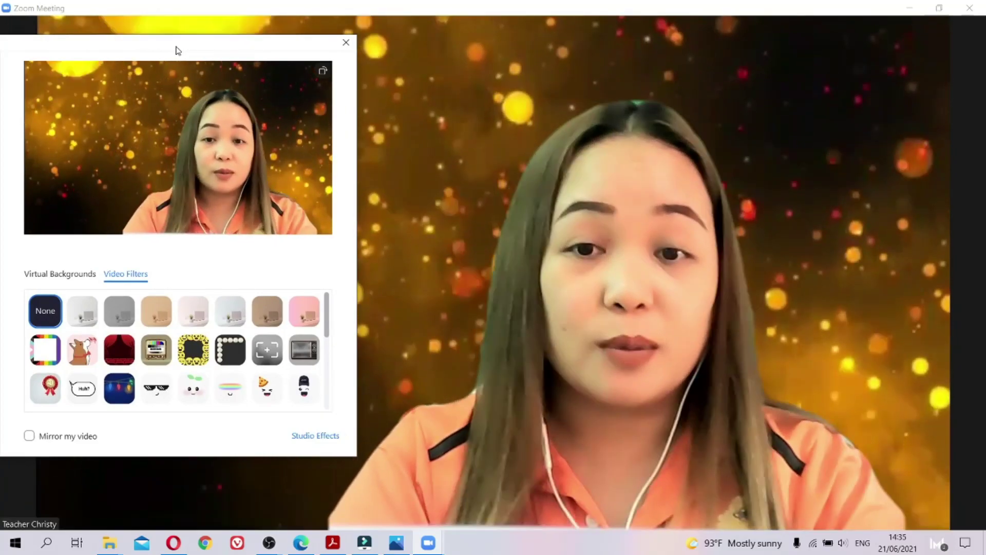
left_click_drag(178, 50, 215, 43)
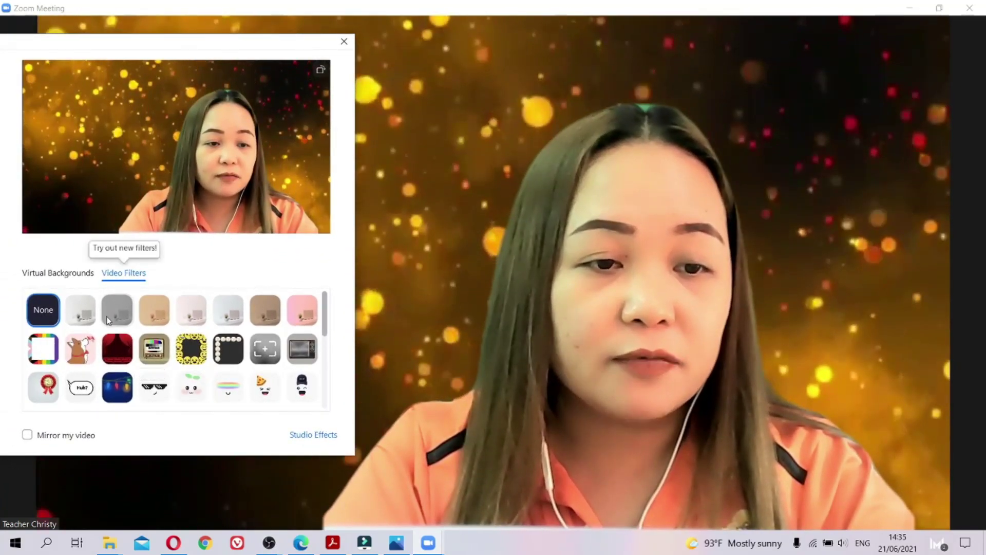
Try the colour filters: Noir grayscale, then golden, orange, sepia and pink tints.
left_click(81, 312)
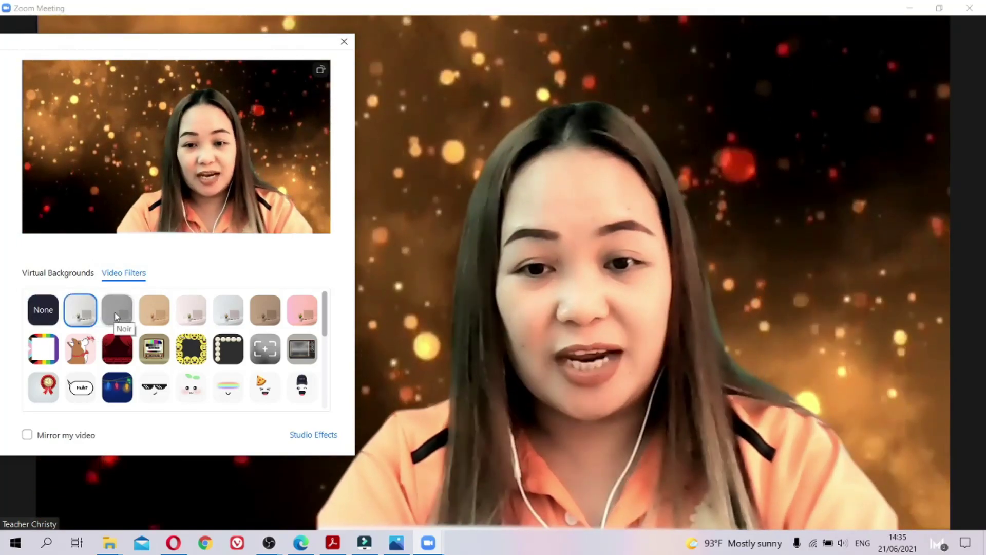
left_click(116, 317)
left_click(164, 311)
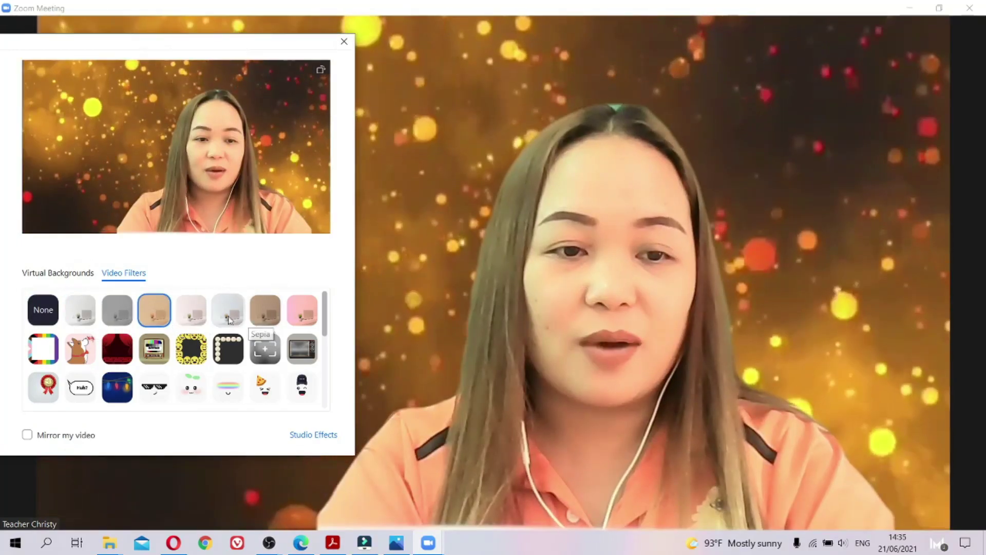
left_click(232, 318)
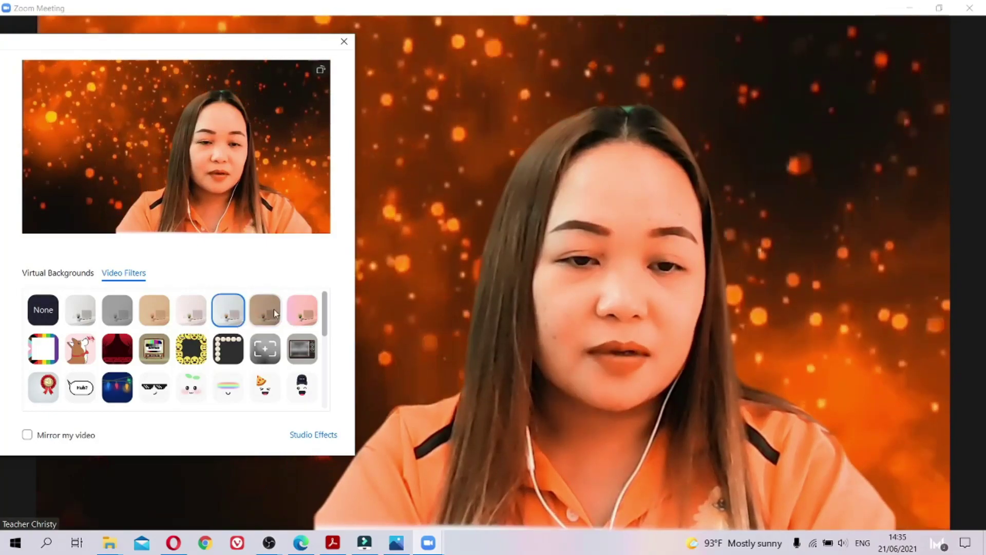
left_click(276, 314)
left_click(283, 312)
Try the frame filters: Pride, Corgi Love, curtain, retro TV, Meet Happy, Pearlfection, A New Zoom Window.
left_click(49, 356)
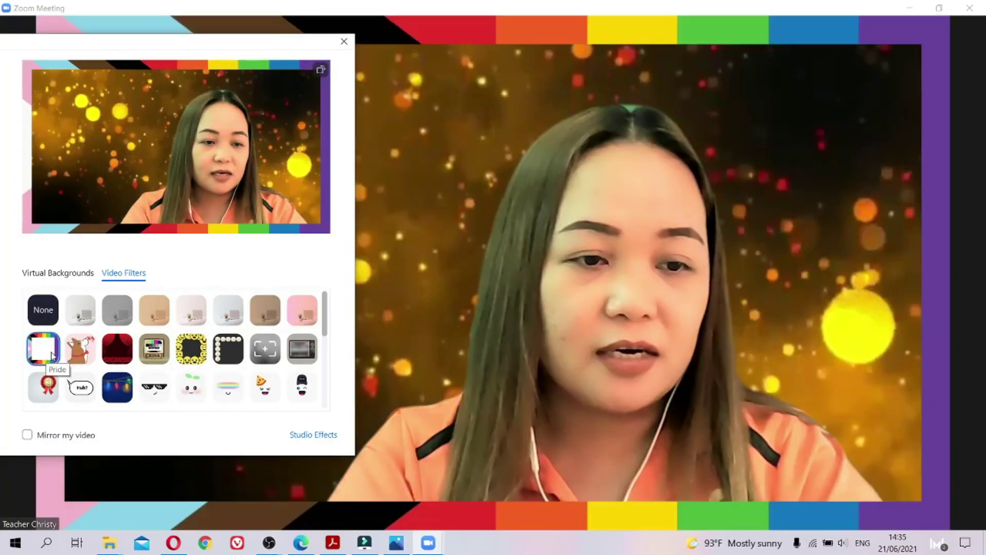
left_click(77, 354)
left_click(118, 349)
left_click(154, 349)
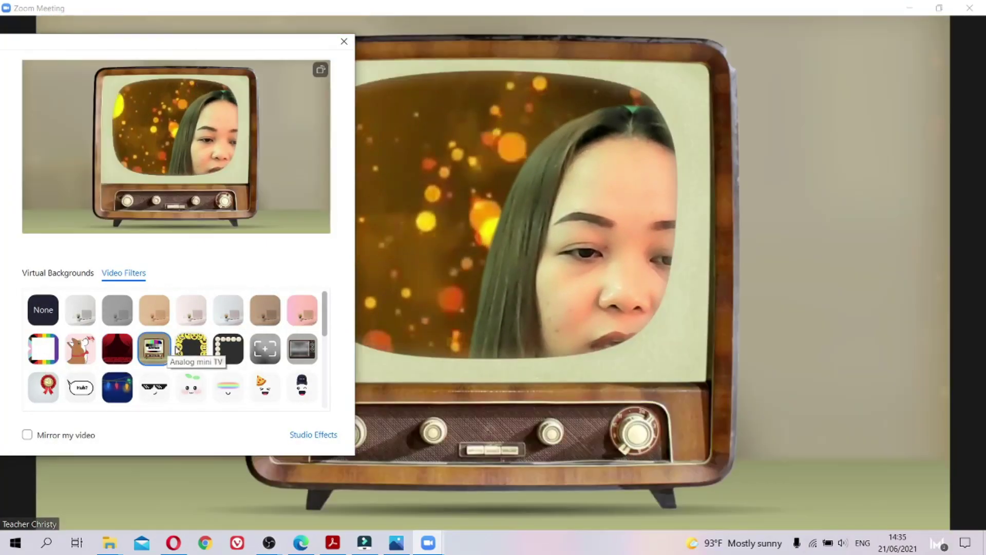
left_click(200, 349)
left_click(228, 349)
left_click(194, 349)
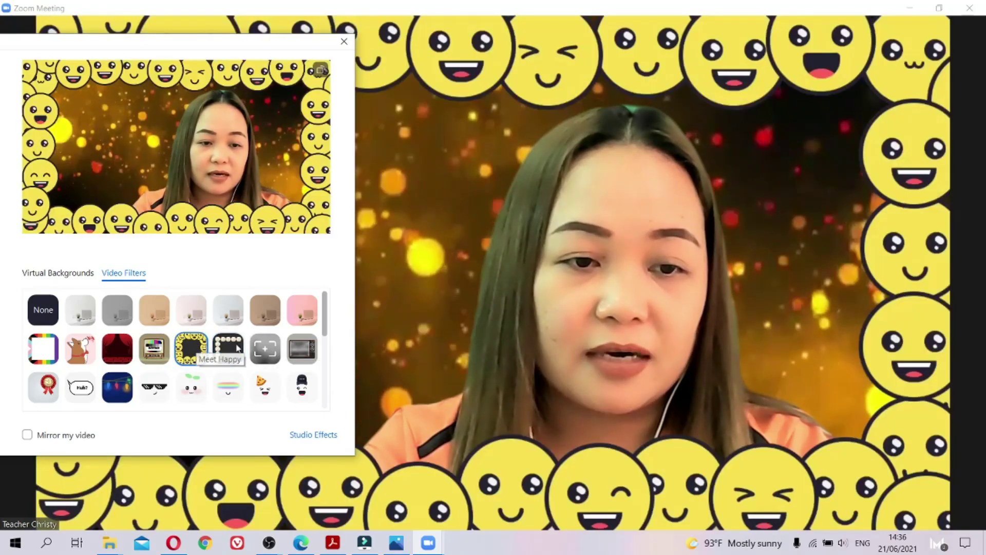
left_click(241, 350)
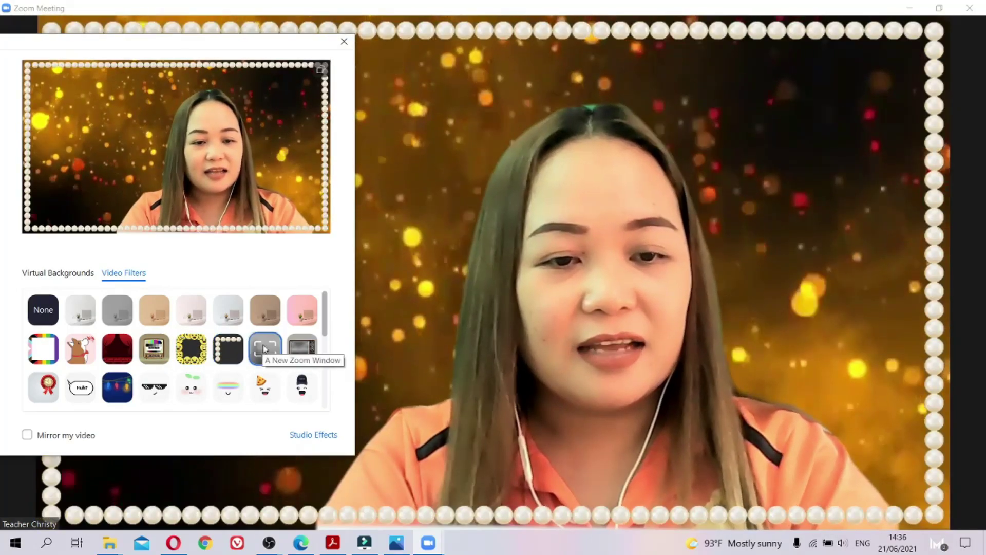
left_click(263, 349)
Try the rosette medal, 'Huh?' speech bubble, Christmas Lights and bunny ears overlays.
scroll(302, 338, "down", 1)
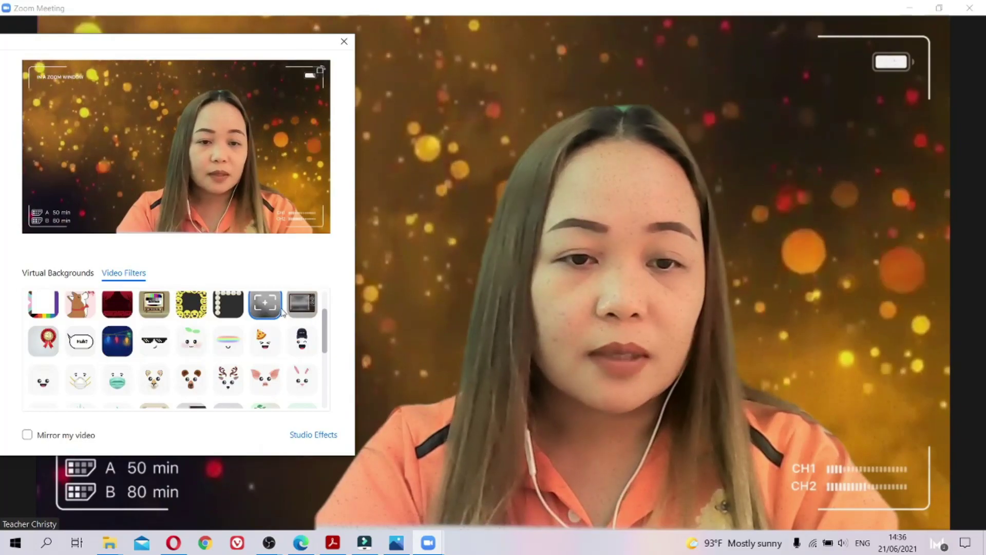
left_click(57, 347)
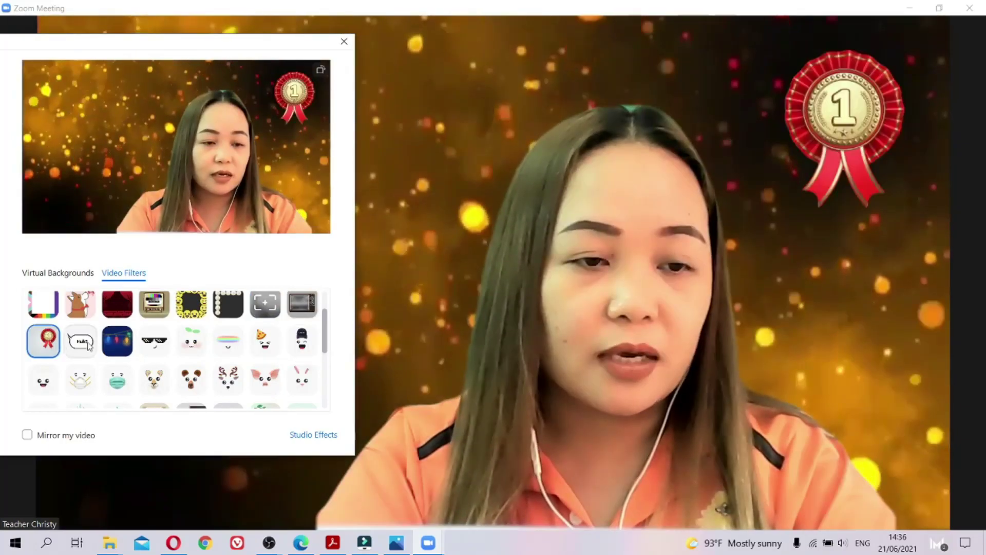
left_click(93, 347)
left_click(124, 350)
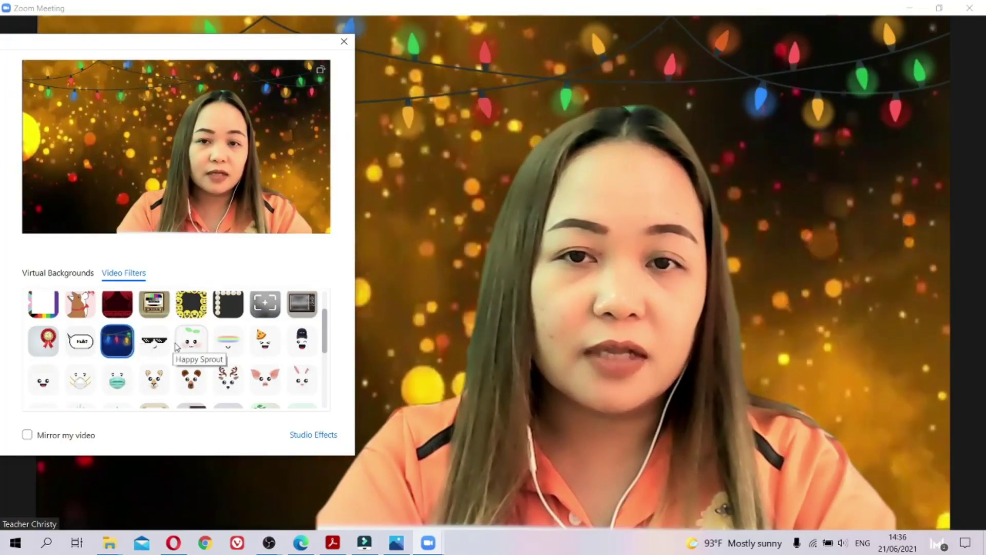
scroll(176, 347, "down", 1)
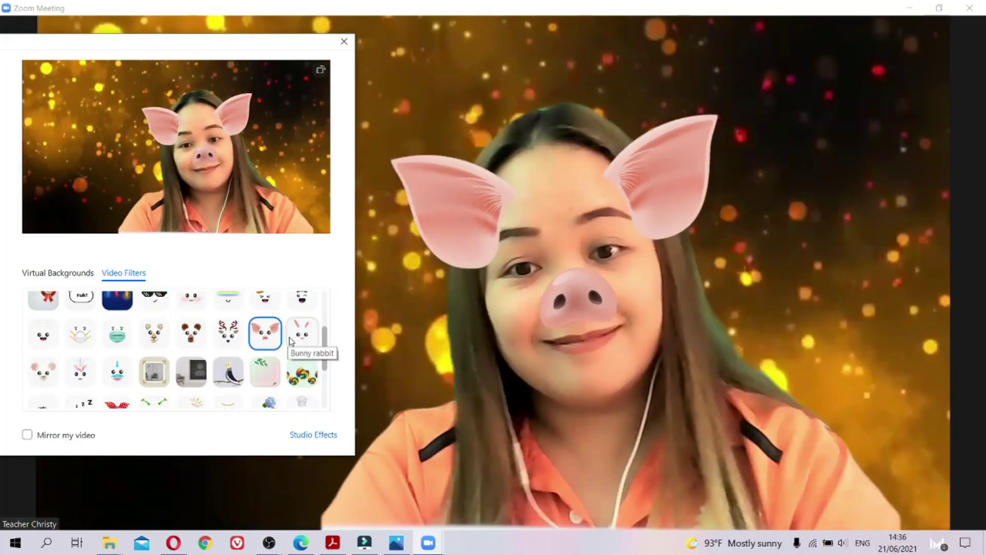
left_click(289, 340)
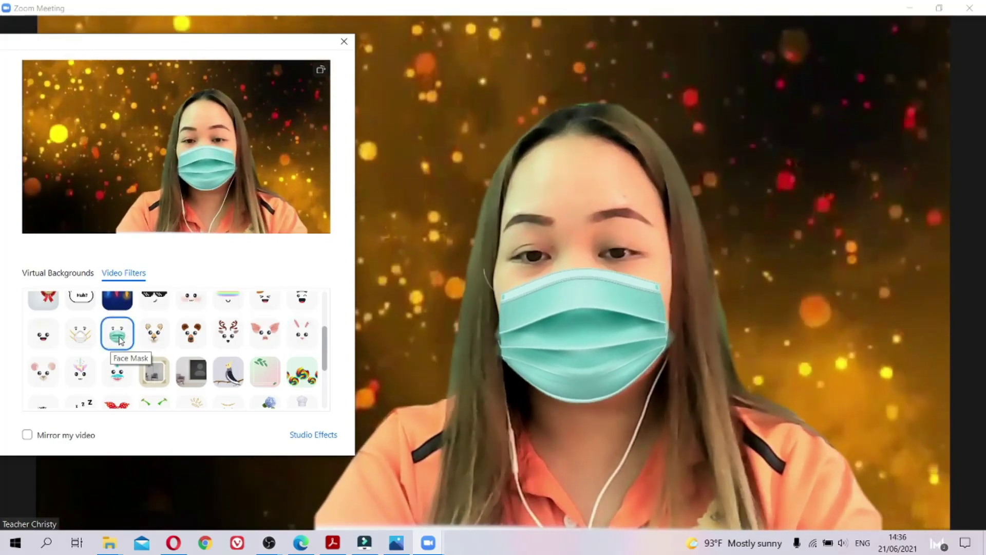
Try the 'We can do it!' bow, lollipops and red Beret filters.
scroll(270, 365, "down", 1)
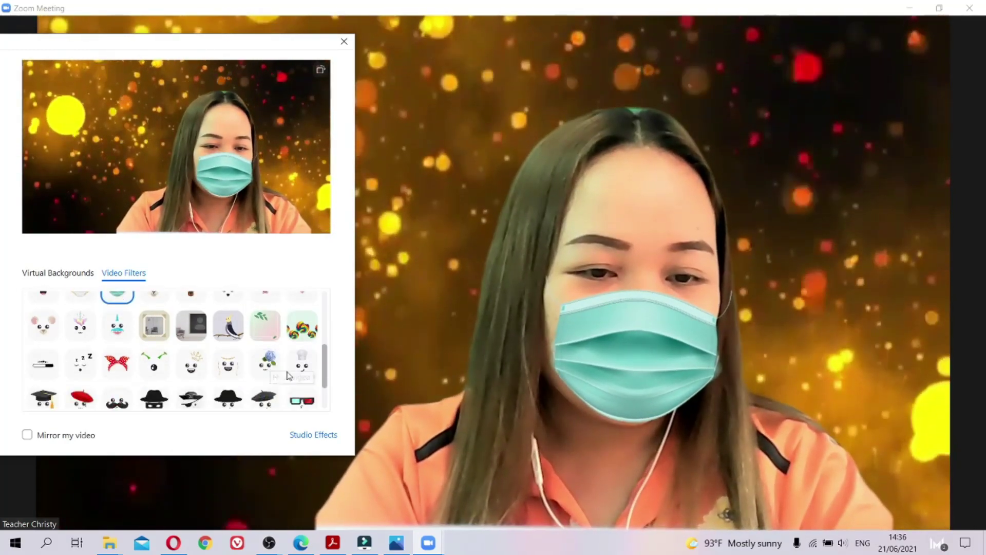
left_click(123, 369)
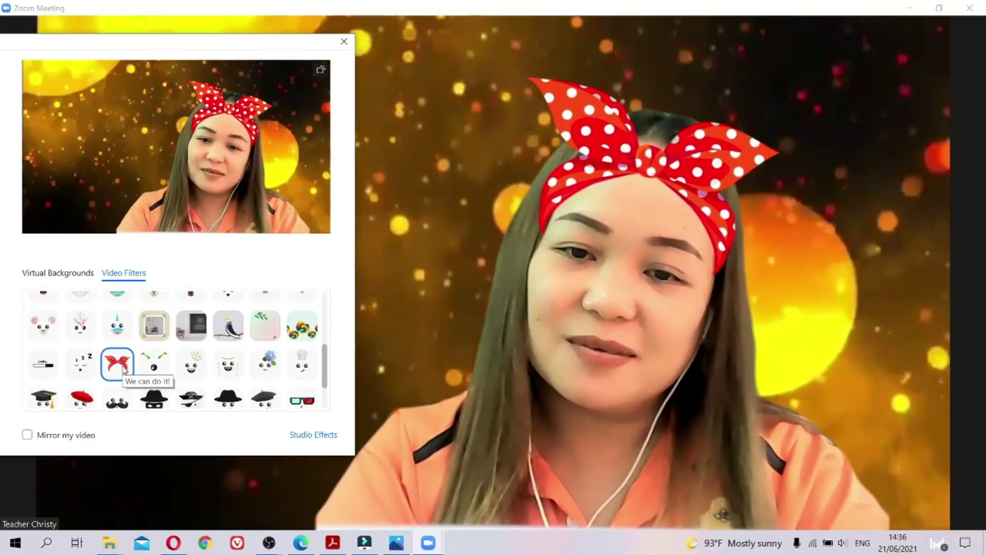
scroll(221, 386, "down", 1)
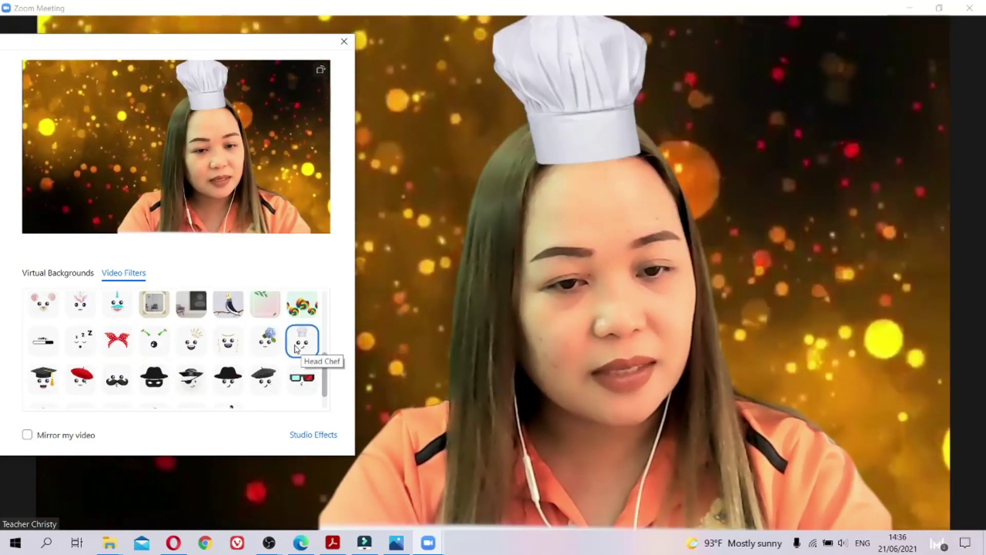
left_click(297, 312)
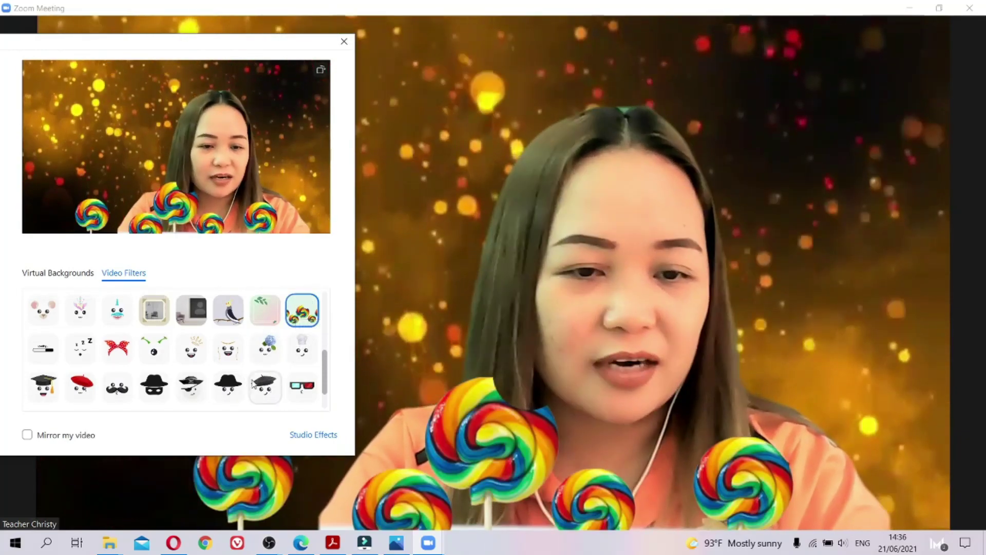
left_click(83, 389)
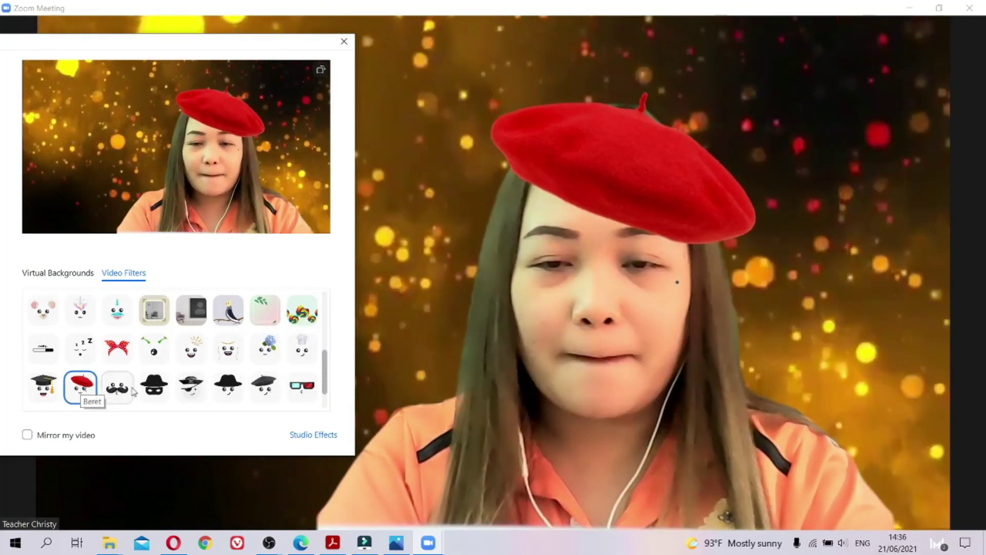
Try the Daisy filter, then keep Bird on Branch and close the filter settings.
scroll(175, 381, "down", 1)
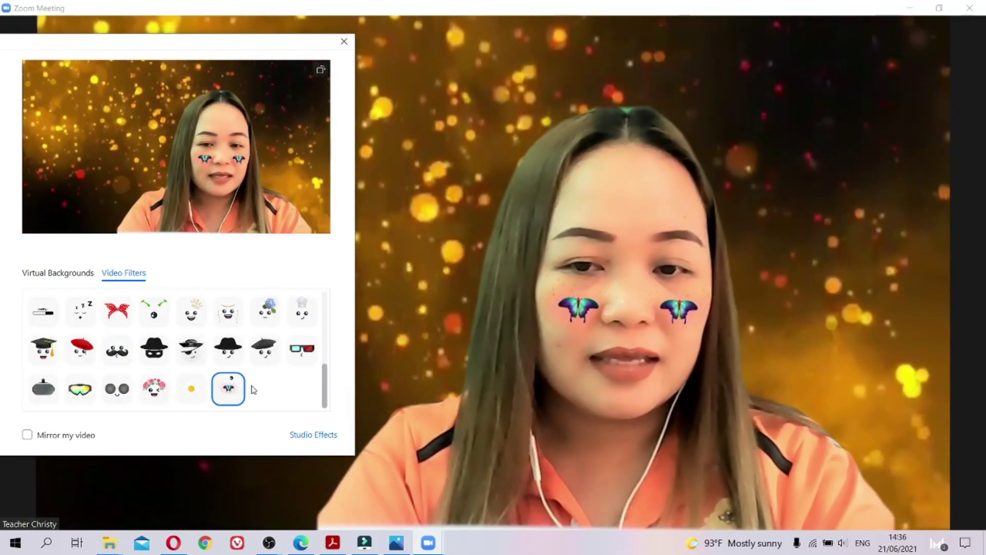
scroll(253, 391, "up", 1)
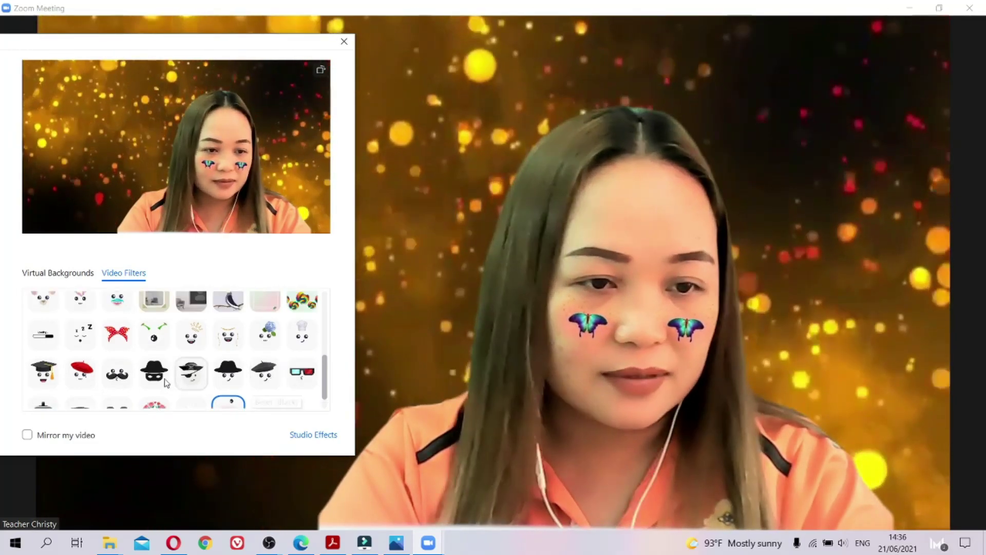
scroll(282, 370, "down", 1)
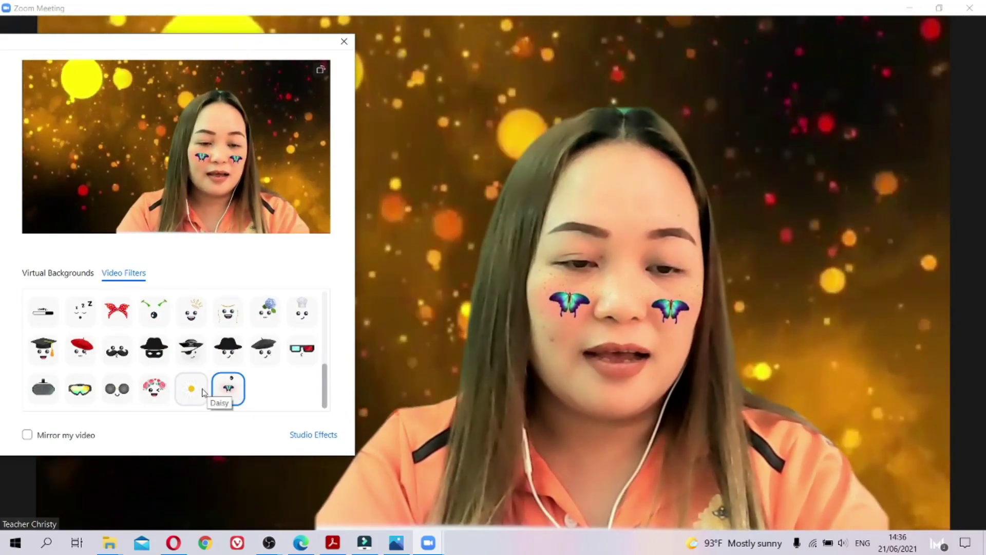
left_click(195, 392)
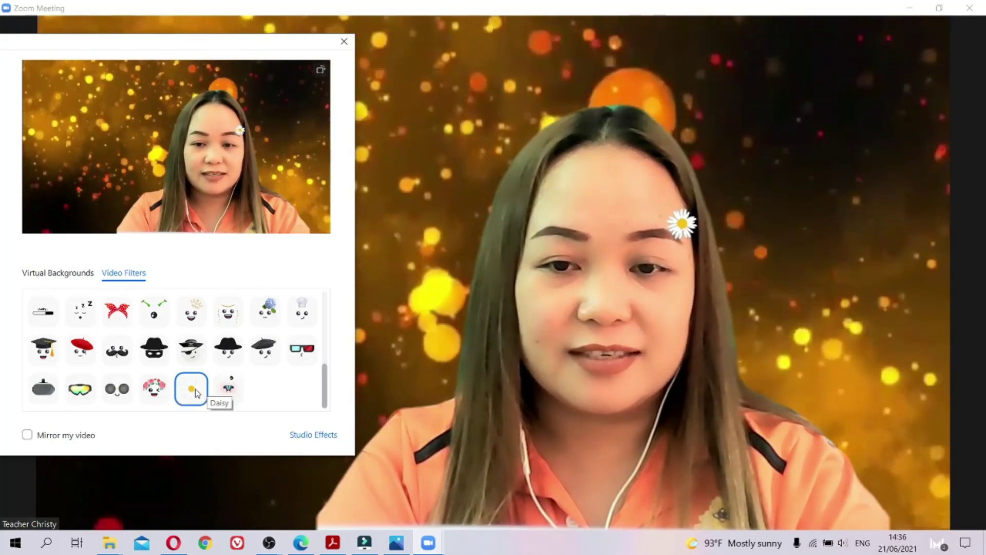
scroll(261, 377, "up", 1)
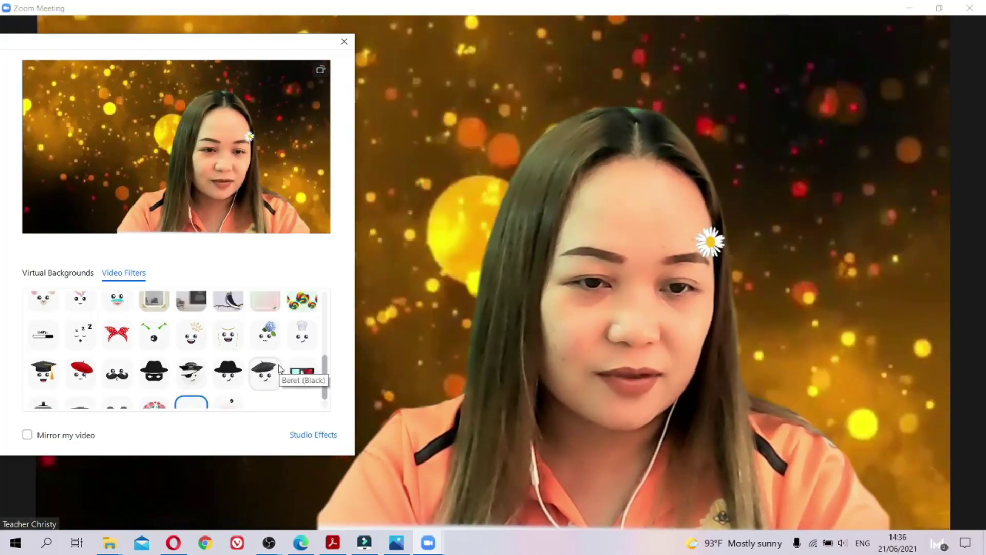
scroll(233, 319, "up", 1)
left_click(232, 321)
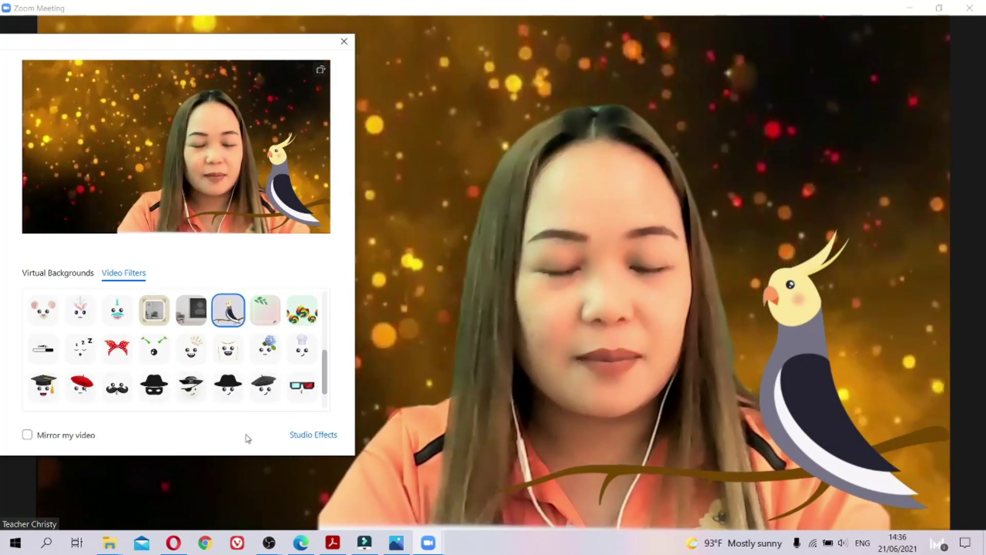
left_click(345, 42)
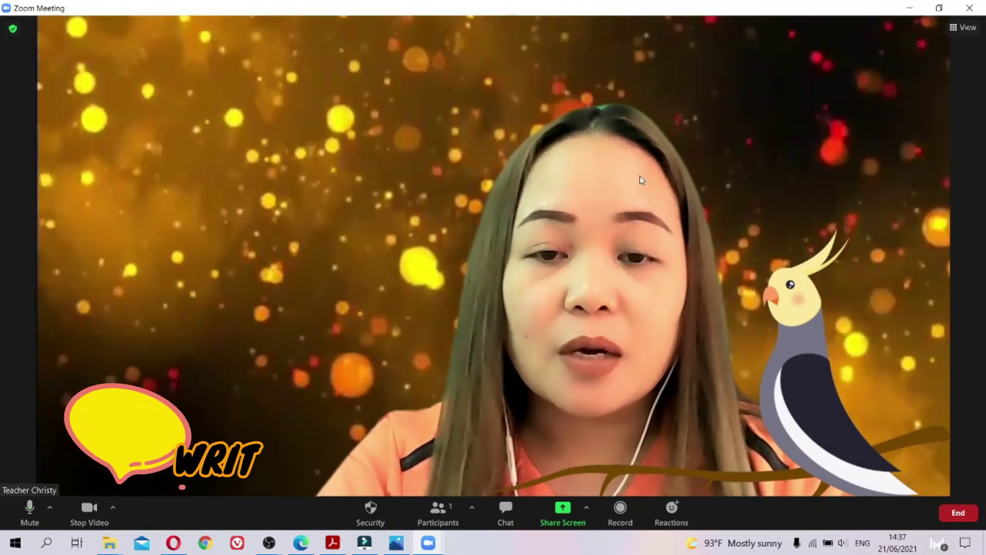
Share the 'Countables and Uncountables, A1-A2 worksheet - Opera' window.
left_click(564, 524)
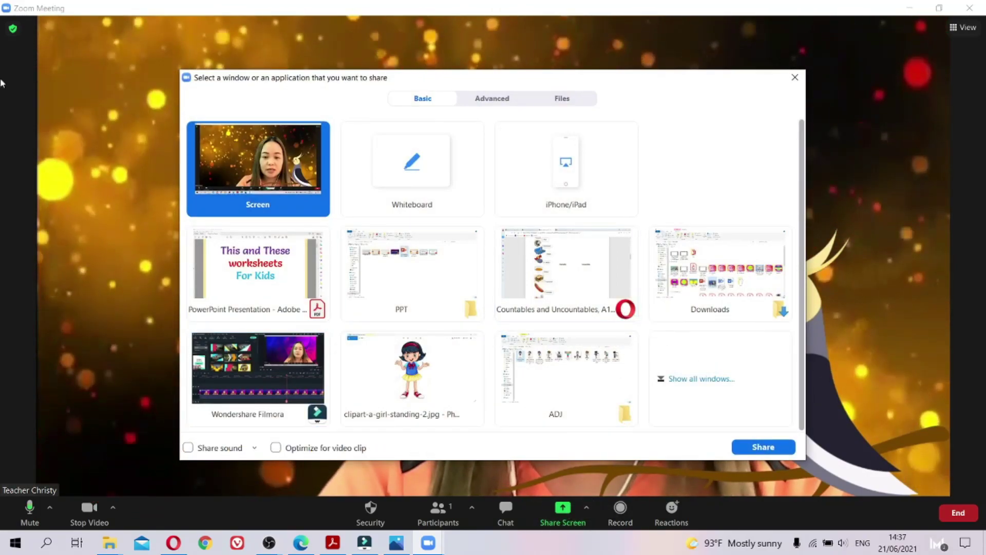
left_click(565, 282)
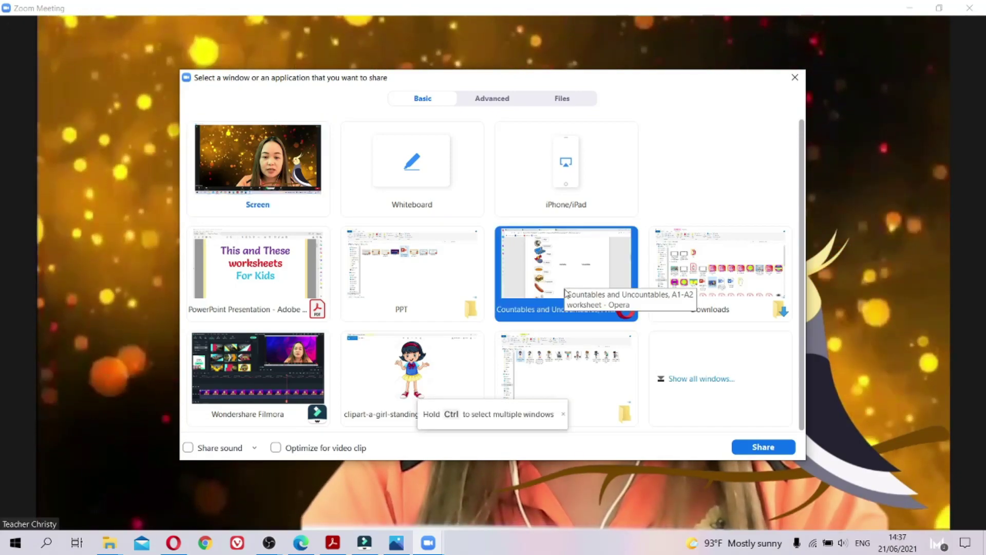
left_click(769, 450)
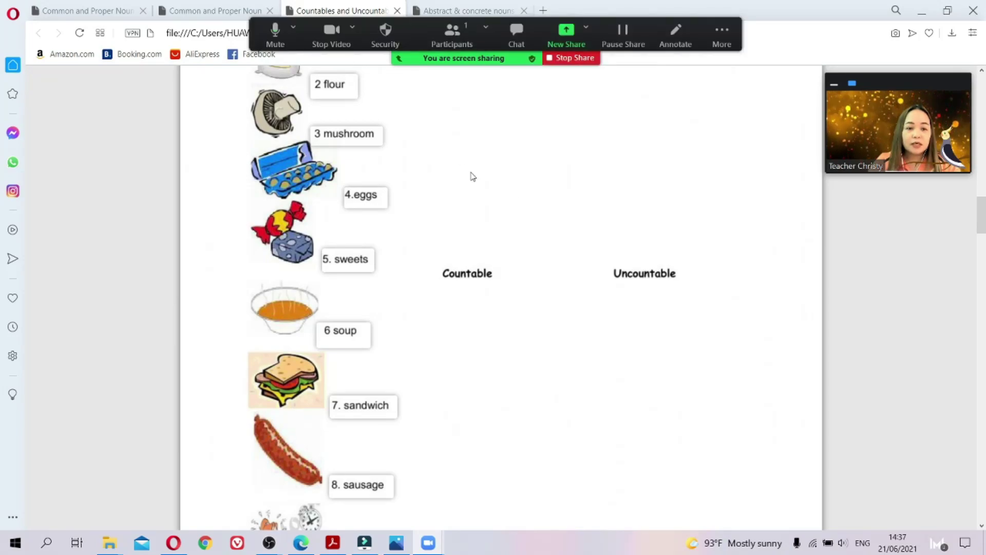
left_click(677, 41)
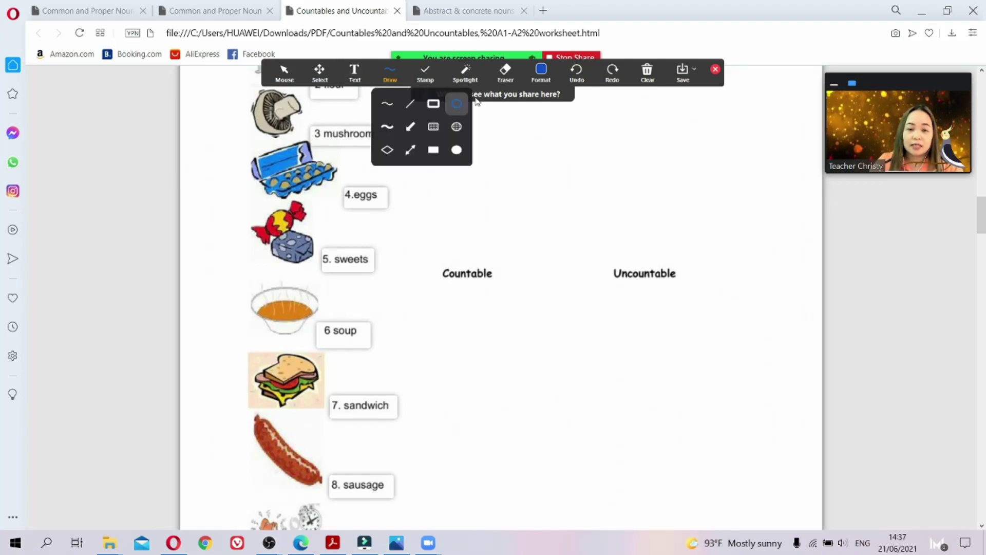
mouse_move(392, 81)
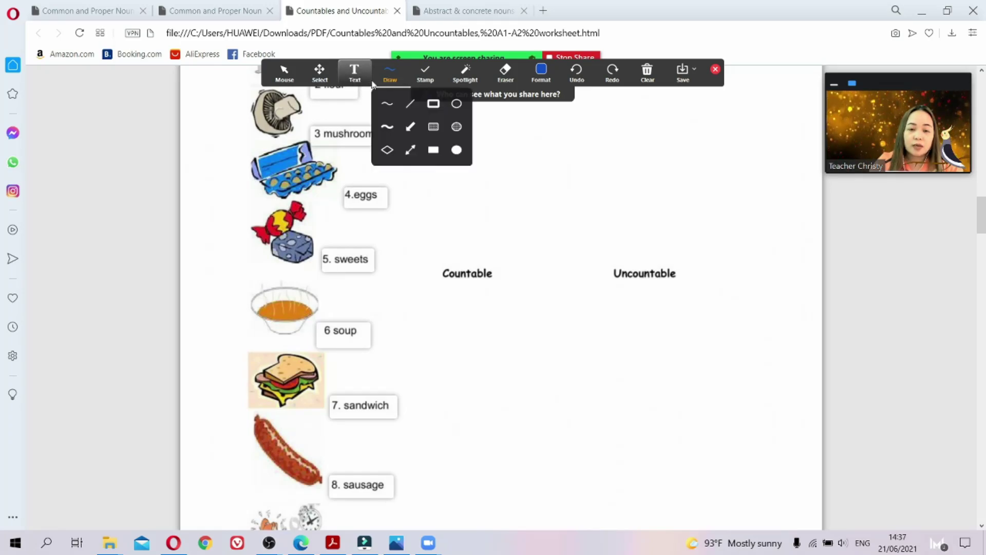
left_click(354, 75)
mouse_move(390, 79)
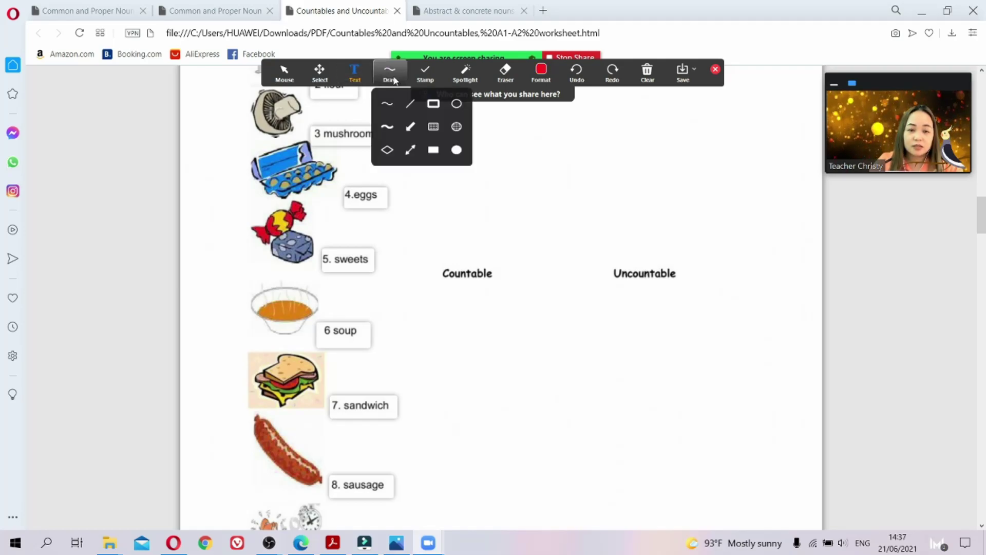
mouse_move(634, 87)
mouse_move(529, 81)
left_click(714, 68)
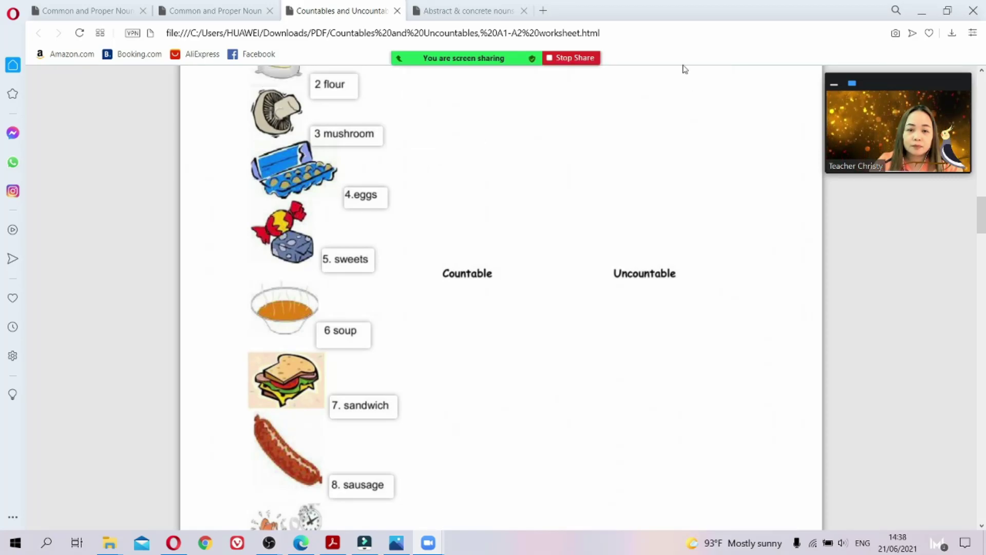
Handwrite 'countable' beside 4.eggs with the Draw pen, then Clear All Drawings.
mouse_move(513, 61)
left_click(675, 36)
left_click(393, 76)
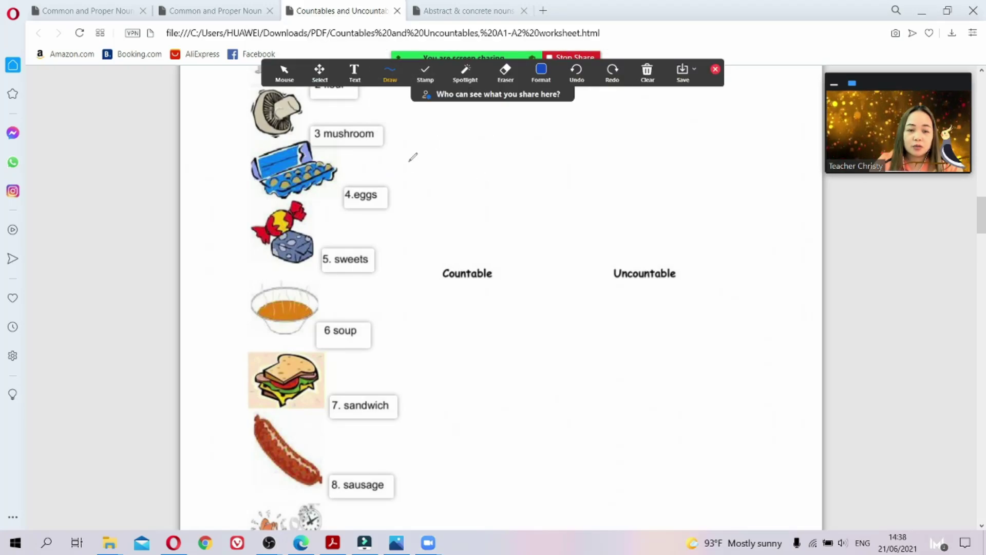
mouse_move(455, 187)
left_mouse_down()
mouse_move(441, 191)
mouse_move(455, 202)
mouse_move(476, 200)
mouse_move(485, 179)
mouse_move(506, 201)
mouse_move(523, 183)
mouse_move(534, 216)
left_mouse_up()
mouse_move(553, 153)
left_mouse_down()
mouse_move(558, 208)
mouse_move(565, 177)
mouse_move(589, 187)
mouse_move(599, 206)
left_mouse_up()
mouse_move(595, 164)
left_mouse_down()
mouse_move(616, 188)
mouse_move(643, 195)
mouse_move(654, 183)
mouse_move(644, 203)
mouse_move(657, 206)
left_mouse_up()
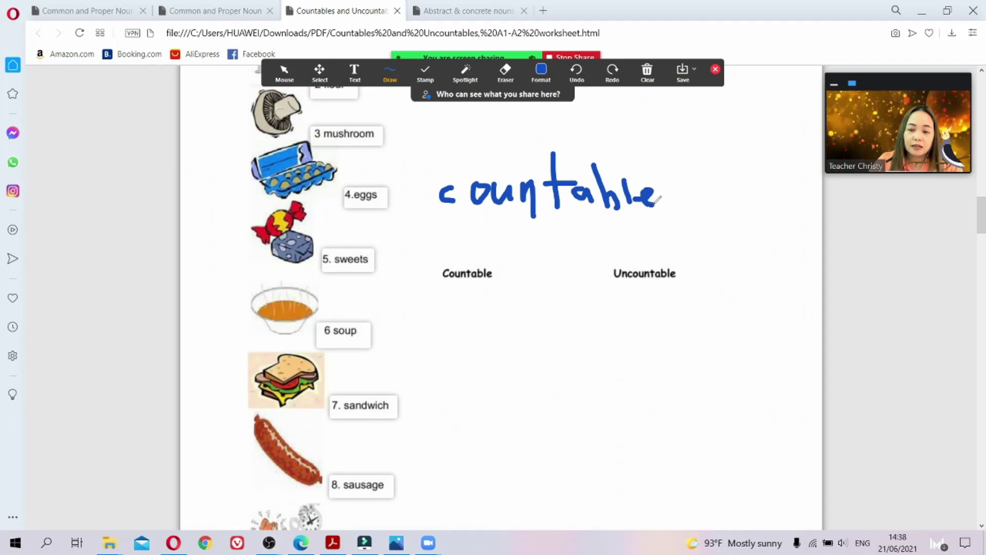
left_click(654, 75)
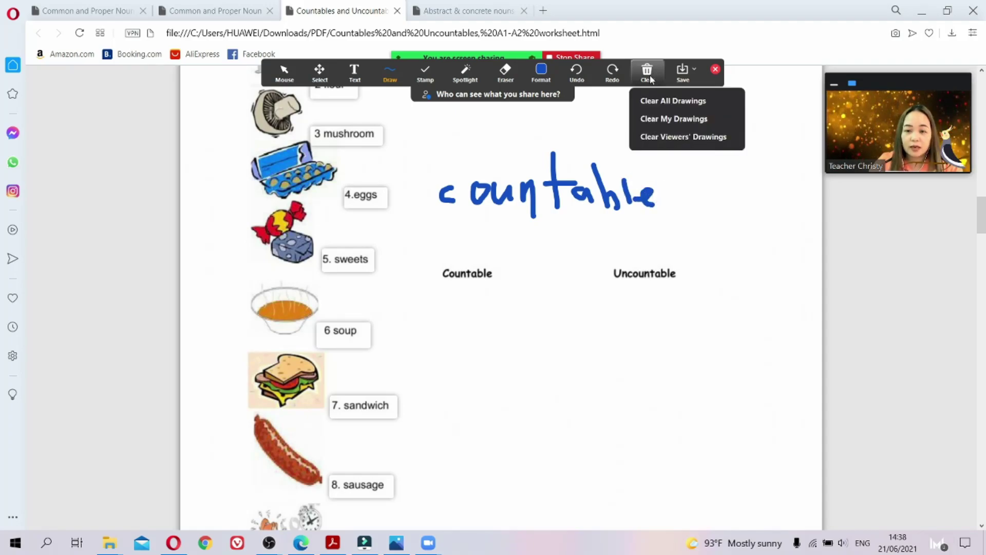
left_click(646, 79)
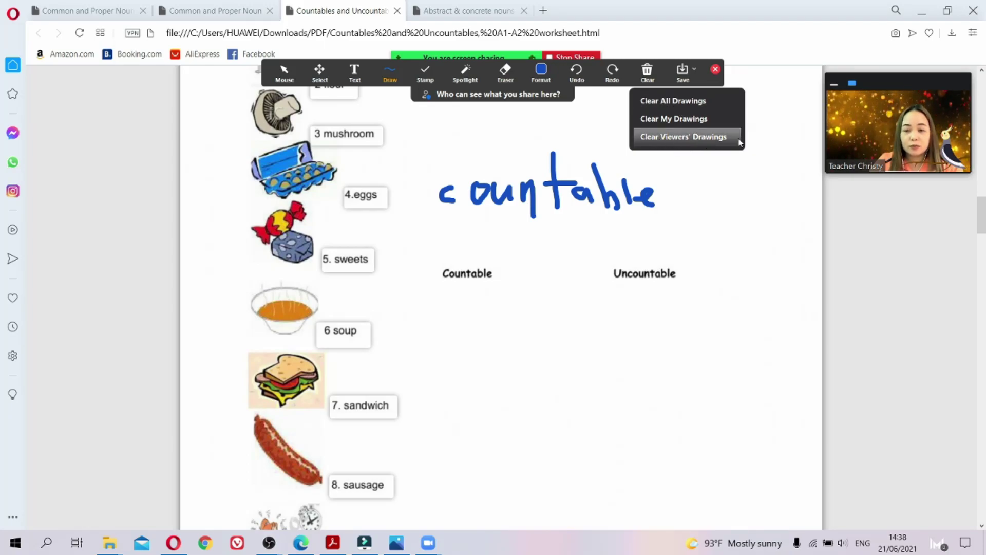
left_click(669, 101)
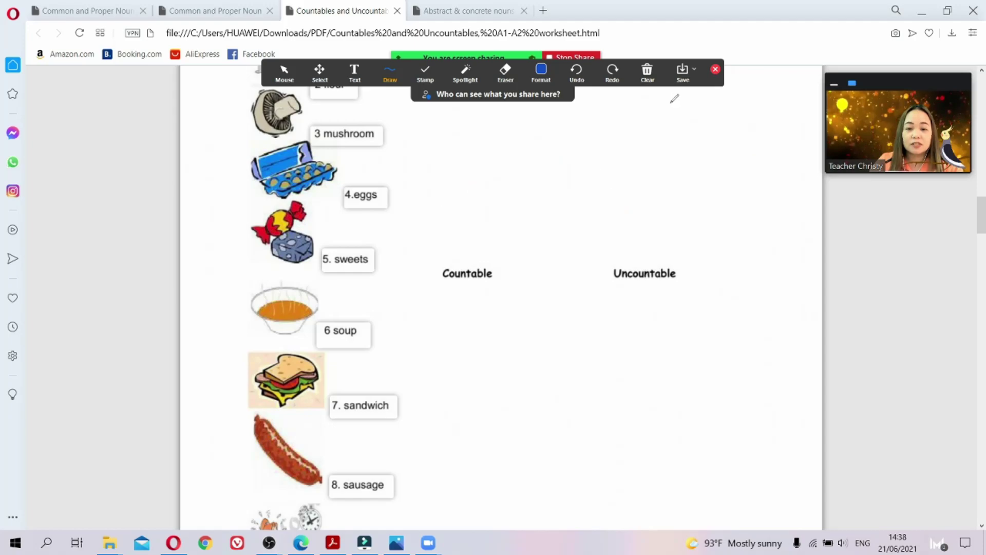
Add a typed text annotation reading 'countable' beside 4.eggs.
left_click(405, 77)
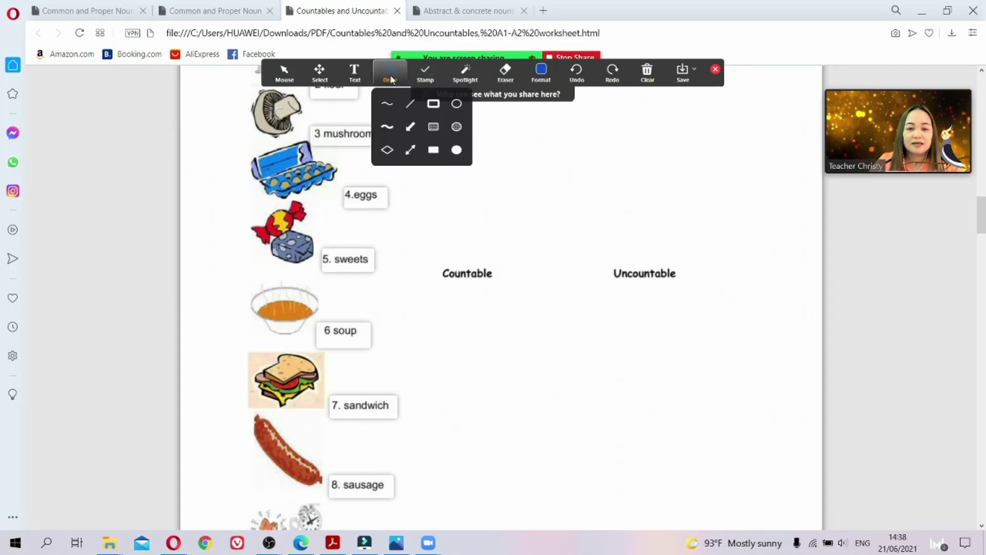
left_click(354, 77)
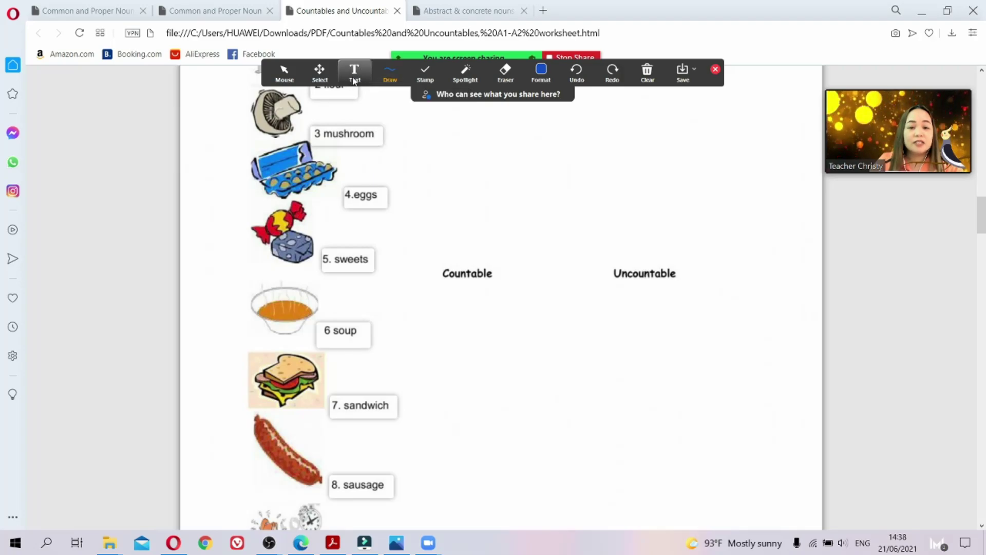
left_click(354, 78)
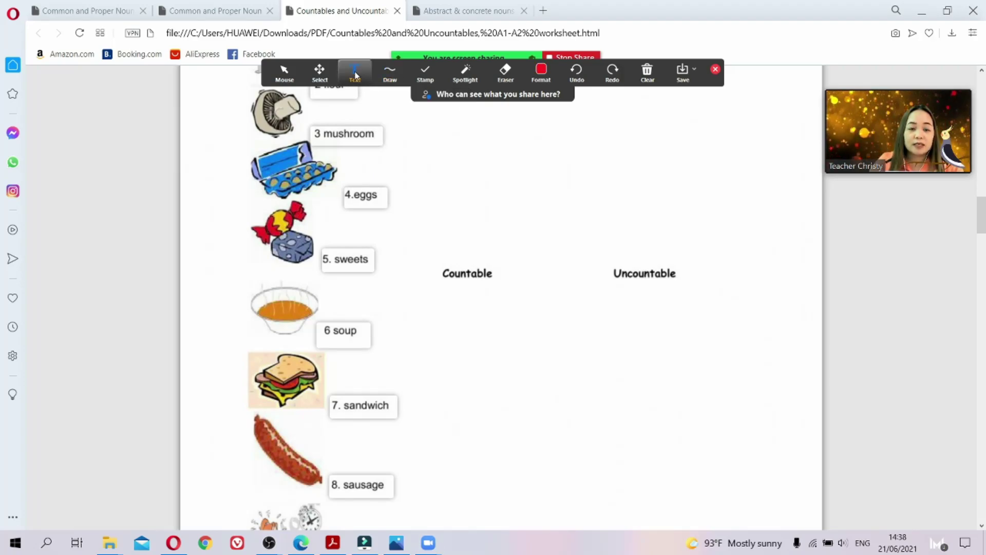
left_click(398, 196)
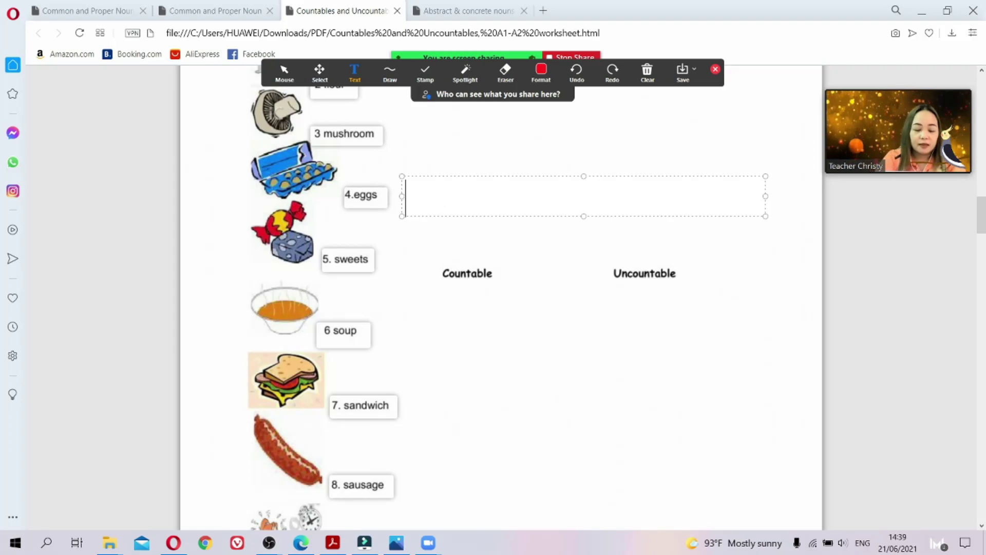
type("conm")
key("BackSpace")
key("BackSpace")
type("untable")
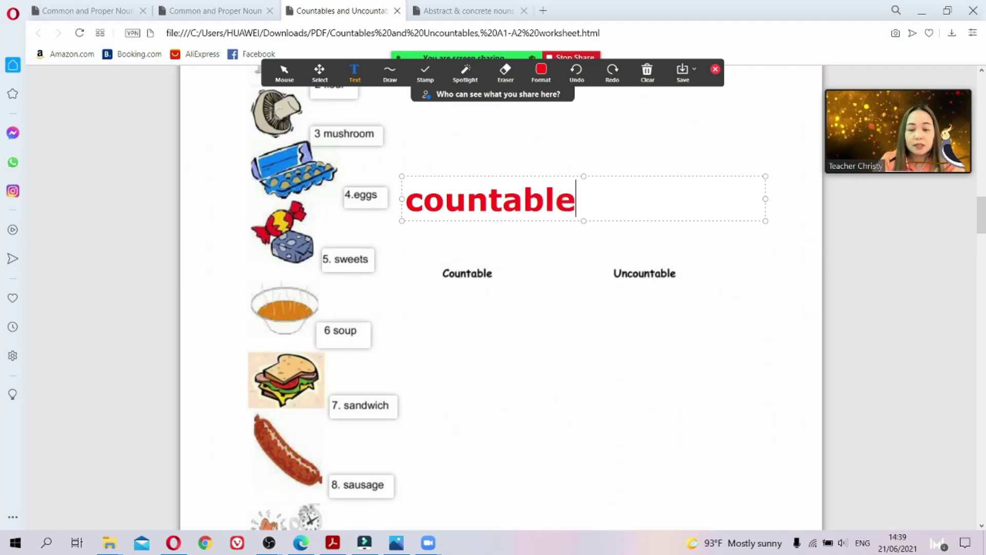
Format the countable label blue with font size 48.
left_click(540, 73)
left_click(540, 77)
left_click(544, 75)
left_click(630, 109)
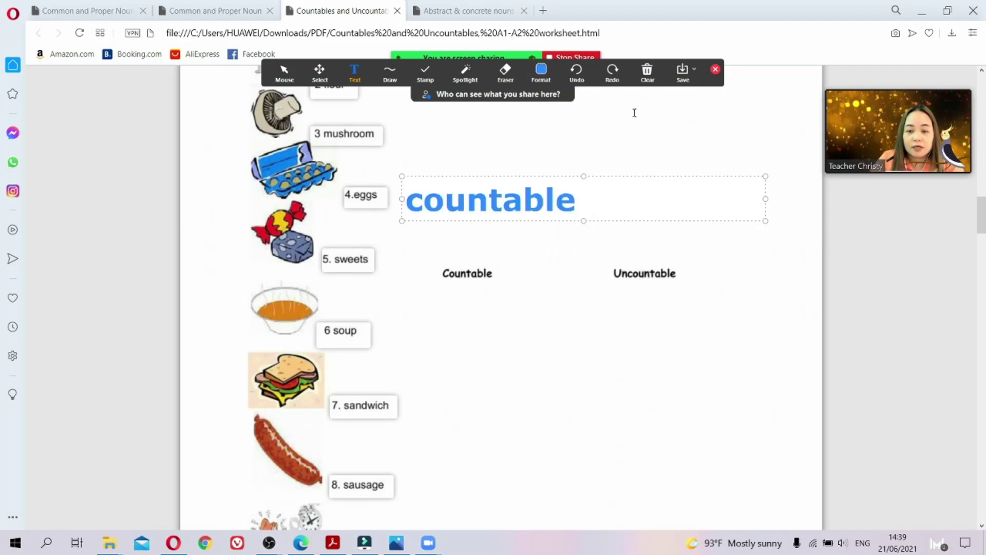
left_click(555, 78)
left_click(629, 247)
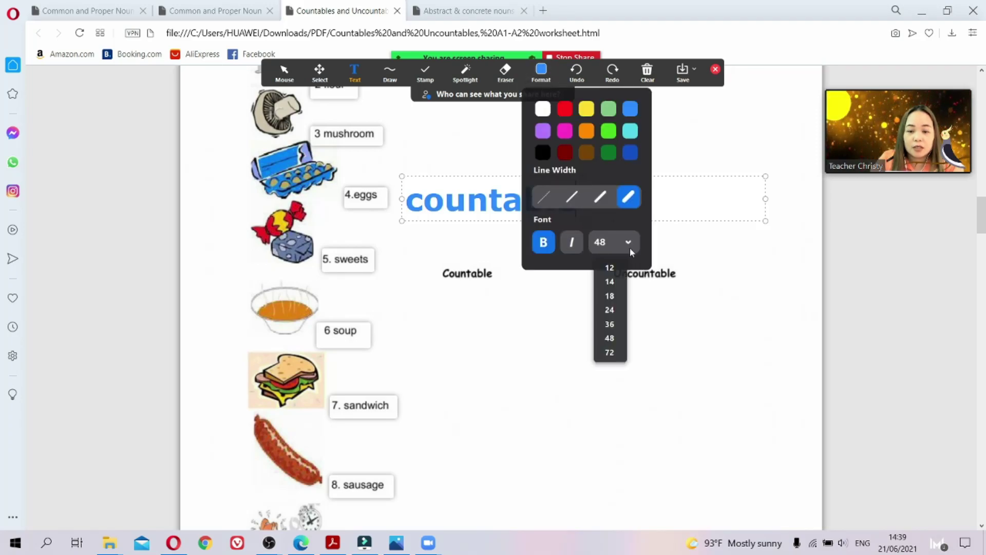
left_click(610, 296)
left_click(544, 76)
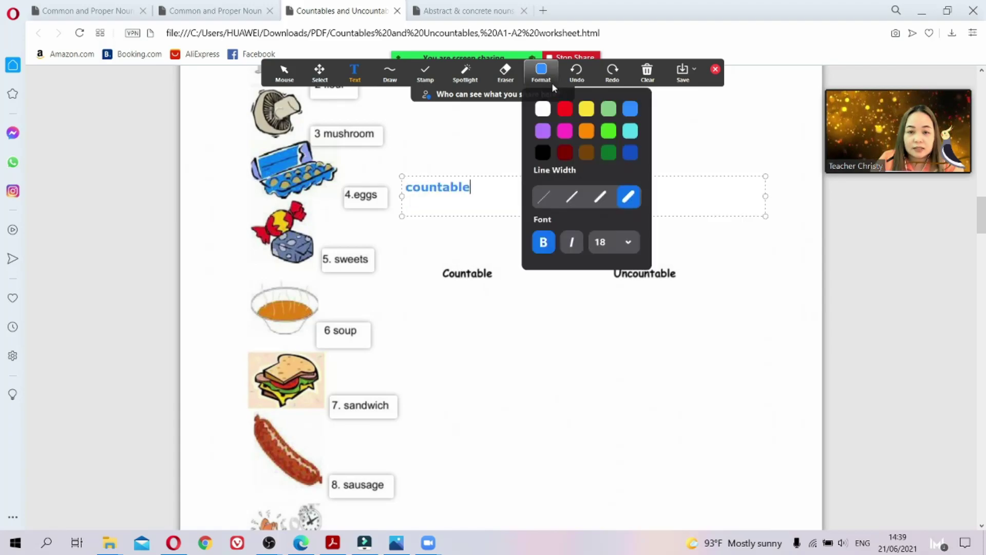
left_click(613, 242)
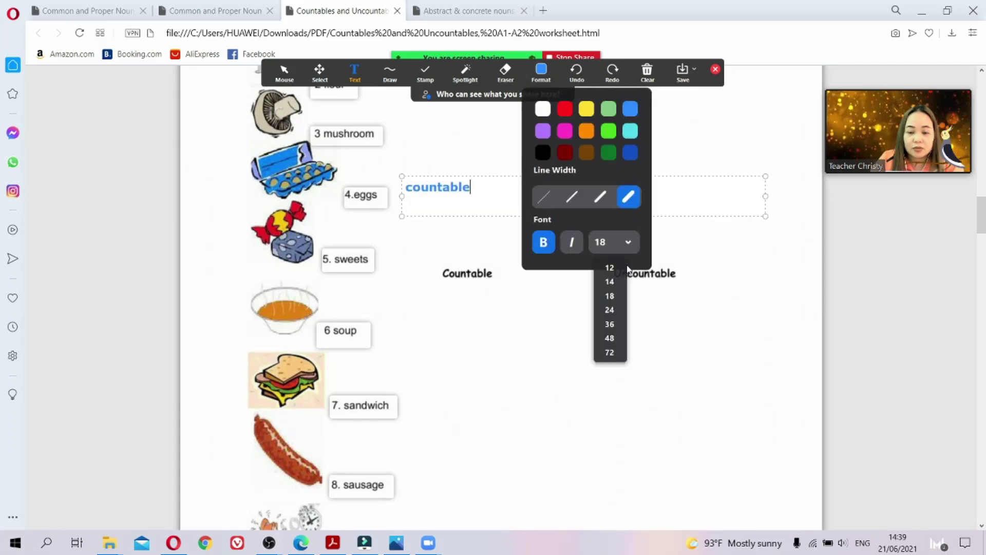
left_click(612, 340)
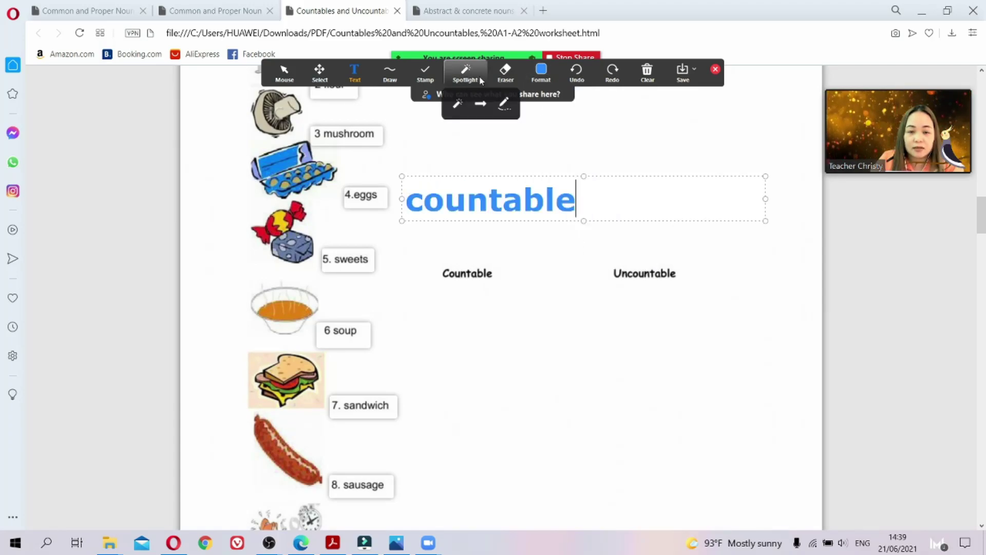
left_click(542, 77)
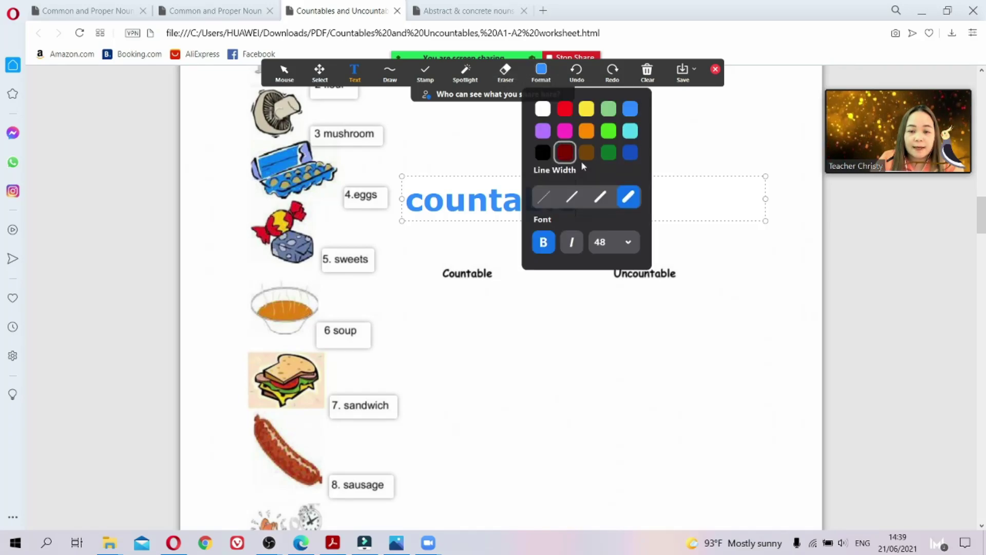
left_click(602, 197)
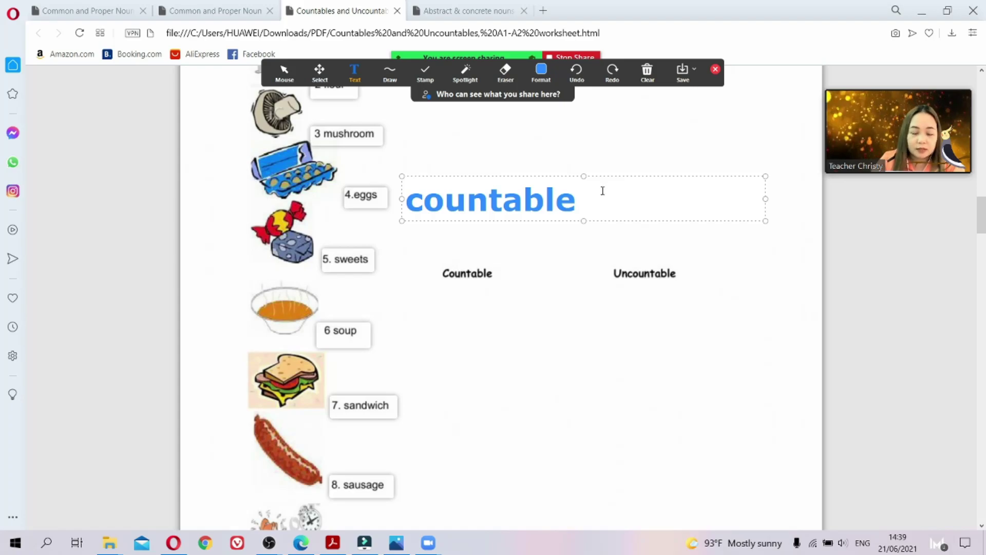
Add a typed text annotation reading 'uncountable' beside 6 soup.
left_click(390, 335)
left_click(392, 337)
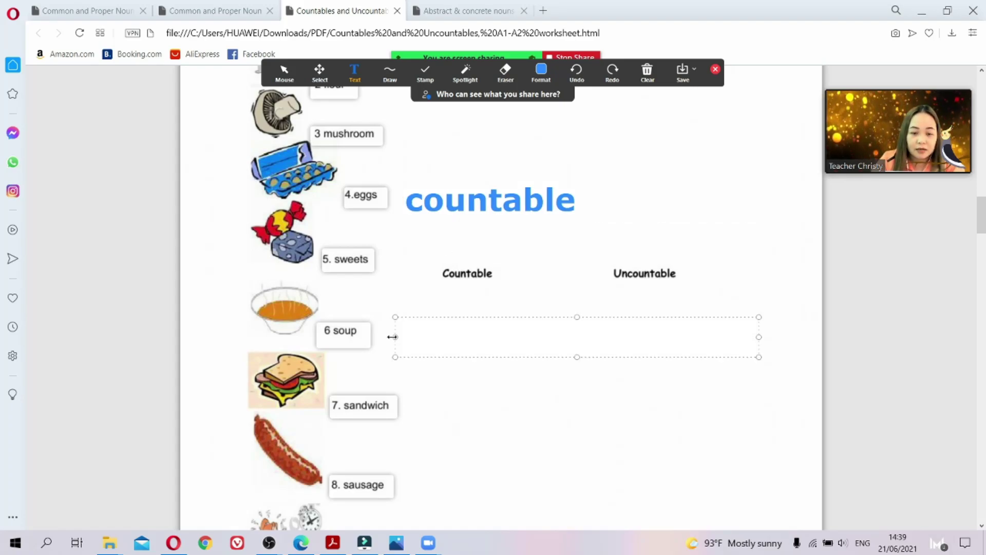
type("uncoun")
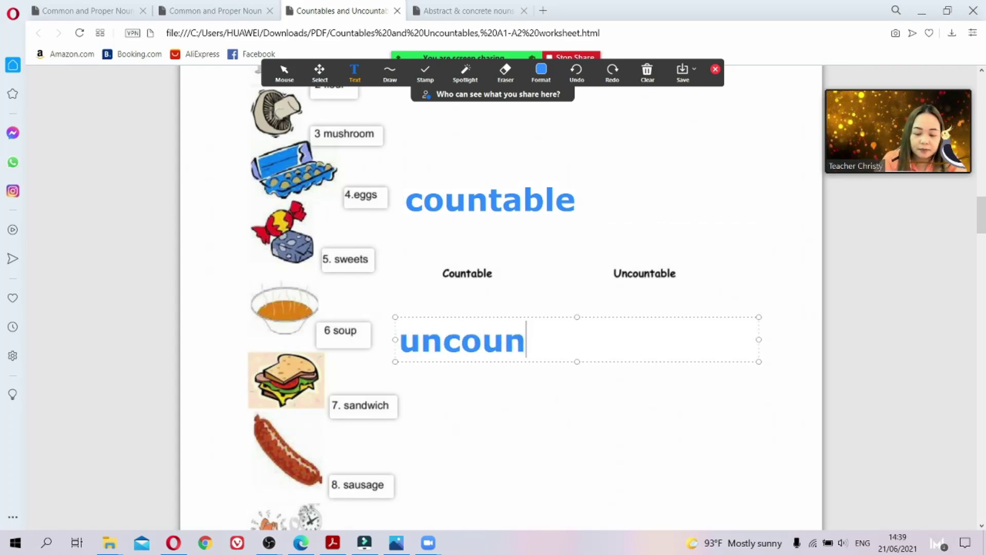
type("table")
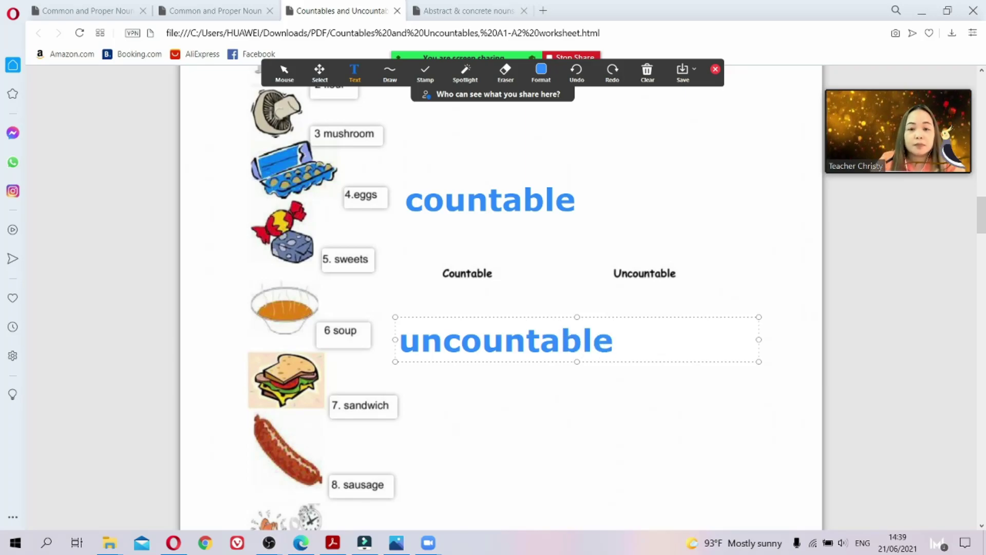
Recolour the uncountable label yellow.
left_click(557, 78)
left_click(557, 80)
left_click(555, 77)
left_click(586, 110)
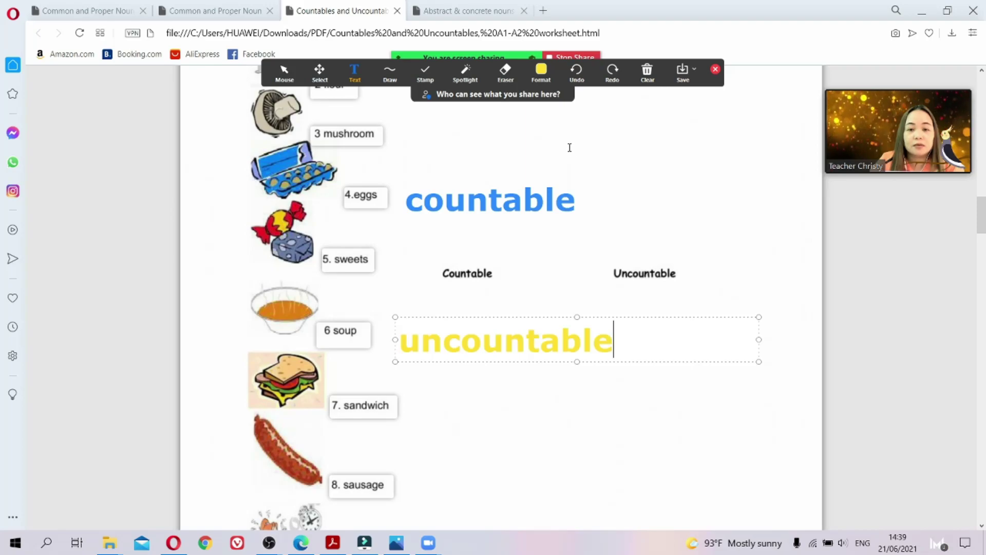
mouse_move(474, 95)
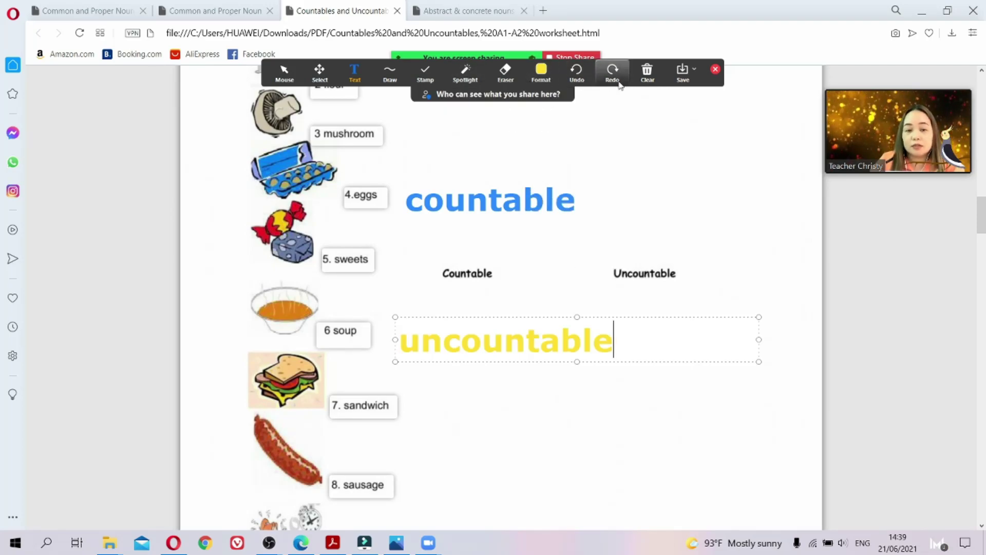
left_click(541, 75)
mouse_move(430, 83)
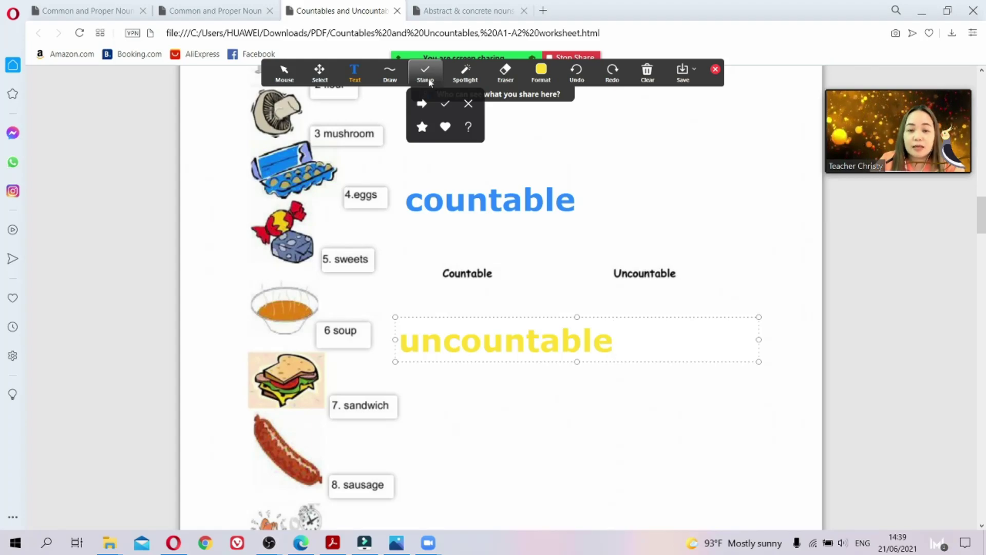